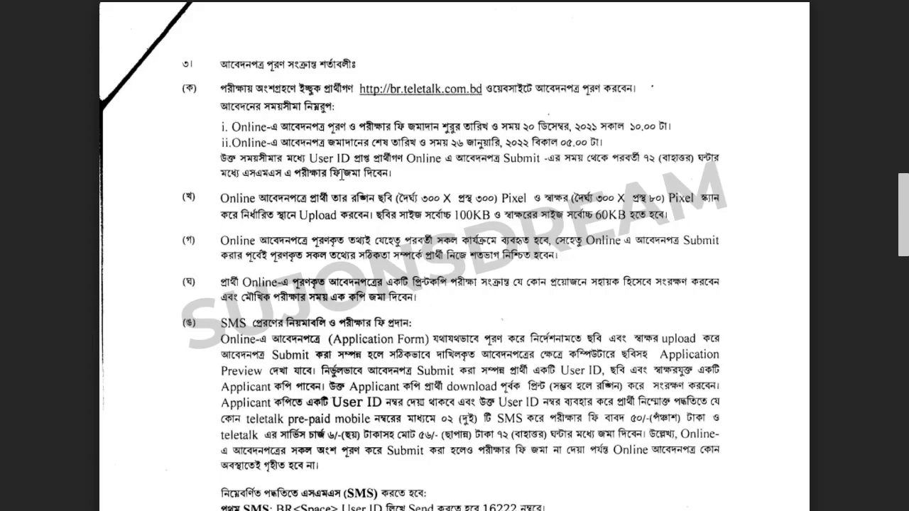
Leave full-screen view of the Khalashi circular PDF and open a new blank browser tab
key(F11)
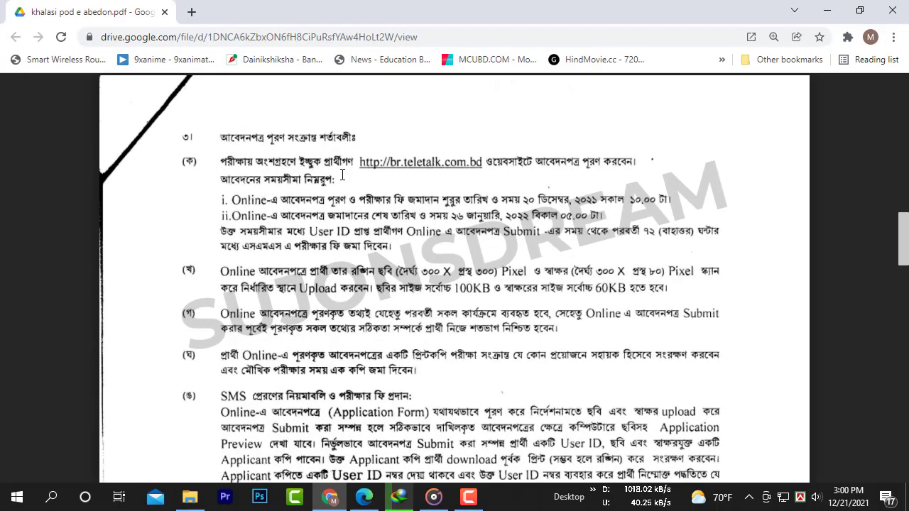
click(329, 506)
click(329, 506)
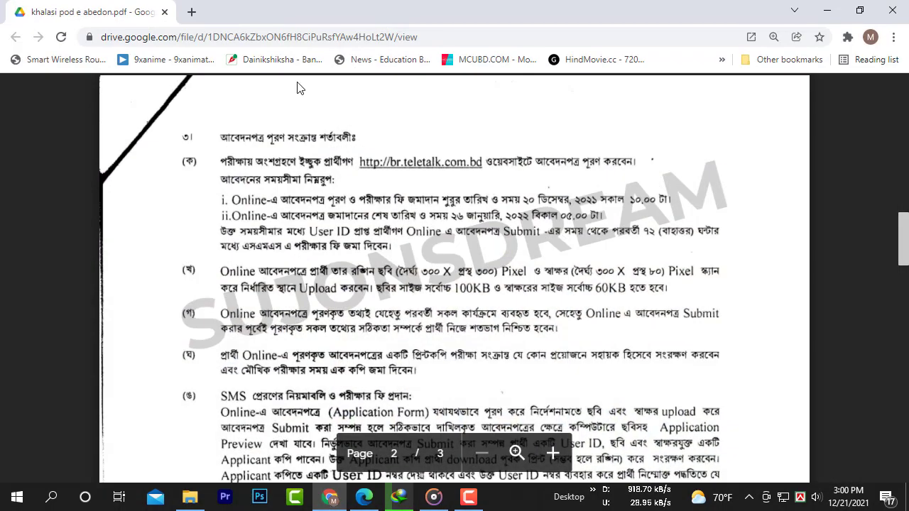
key(ctrl+t)
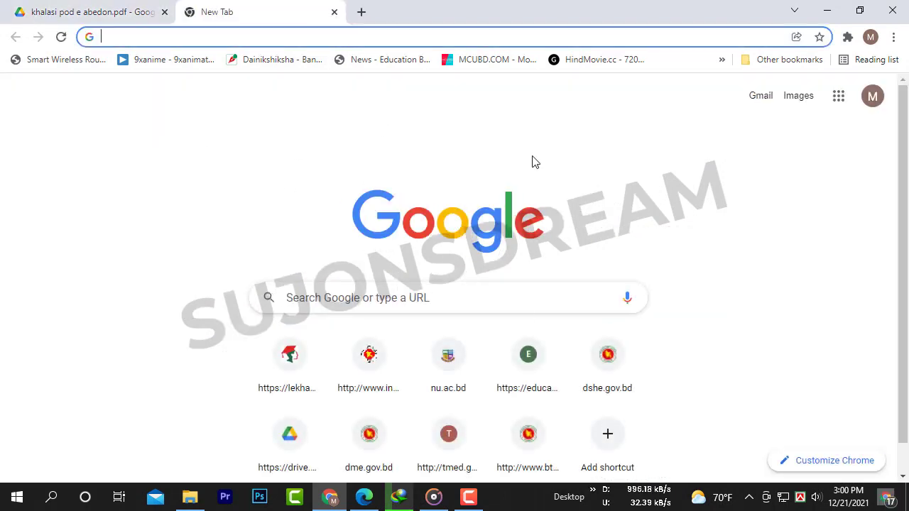
Load br.teletalk.com.bd in the new tab and view it in full screen
text(b)
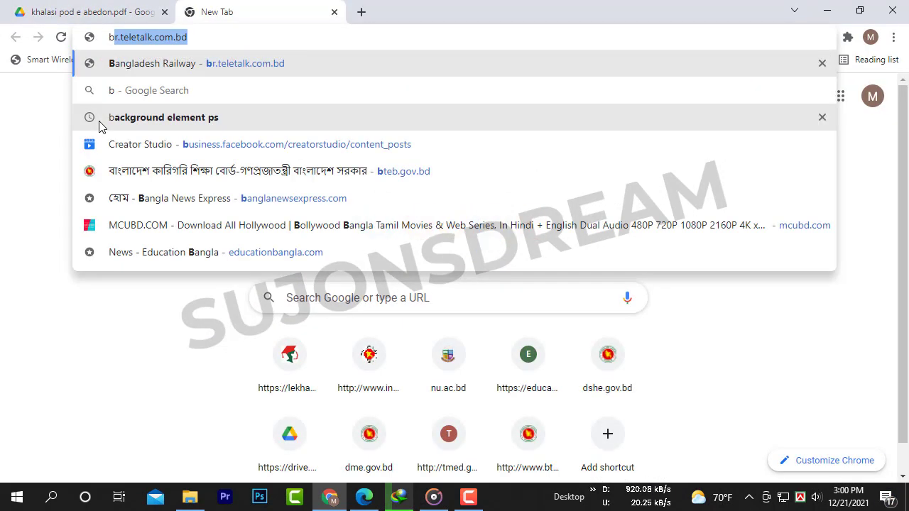
text(r)
click(194, 39)
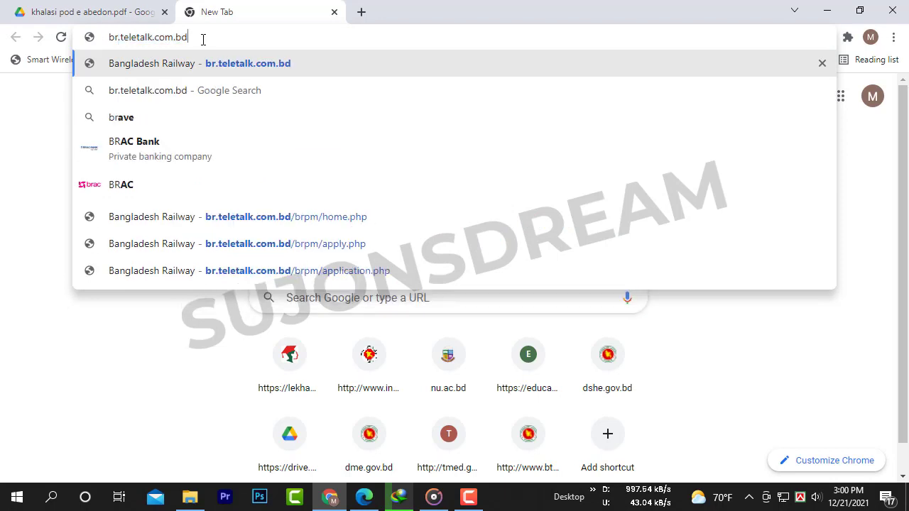
key(Return)
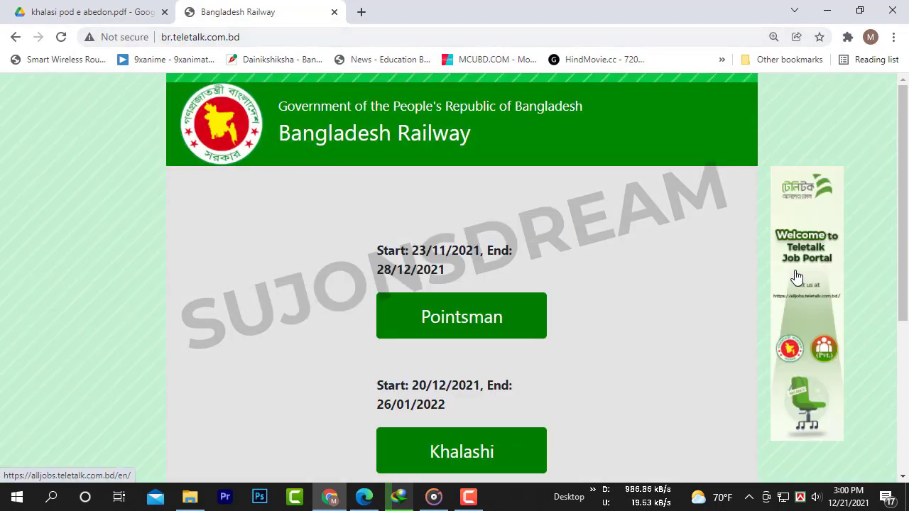
key(F11)
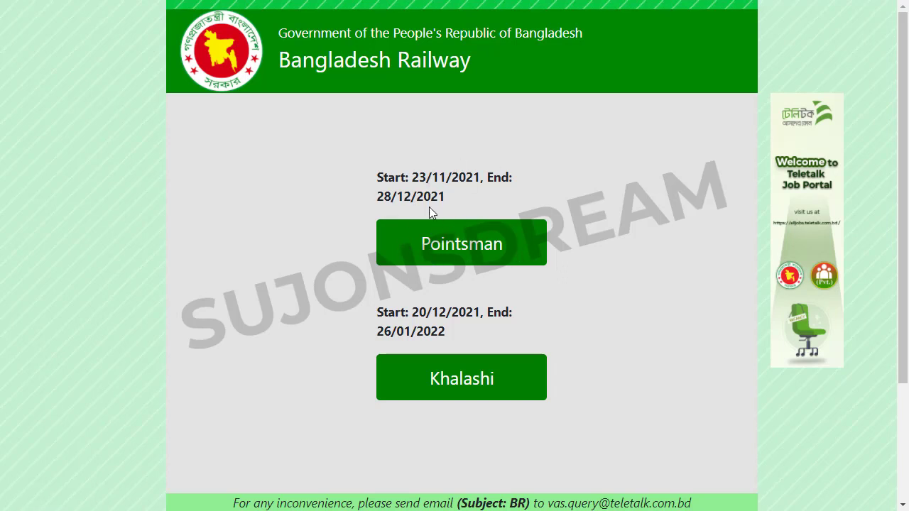
Open the Khalashi application form, choose the Khalashi post, and answer No to Premium Member
click(460, 378)
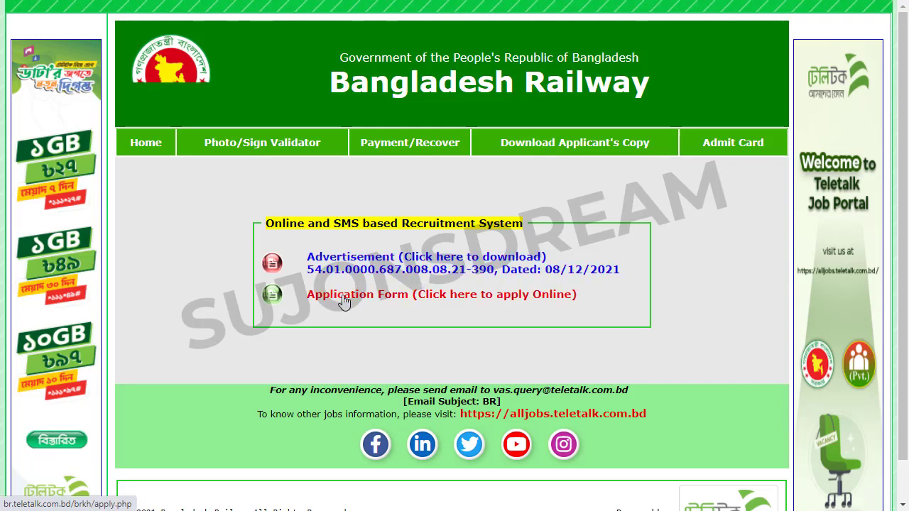
click(550, 299)
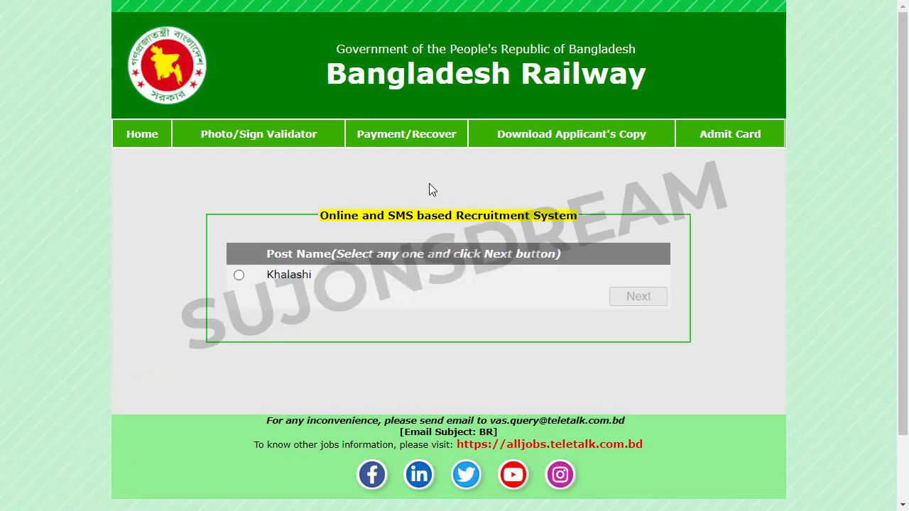
click(239, 276)
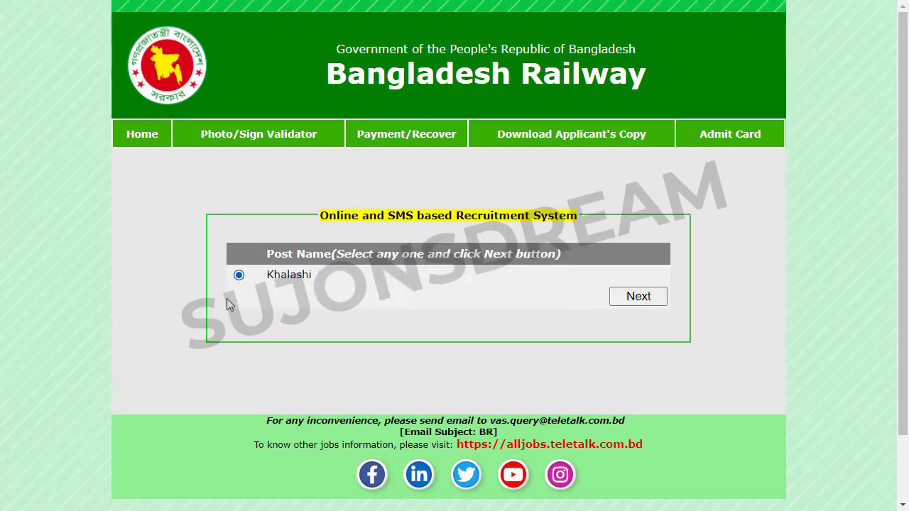
click(639, 296)
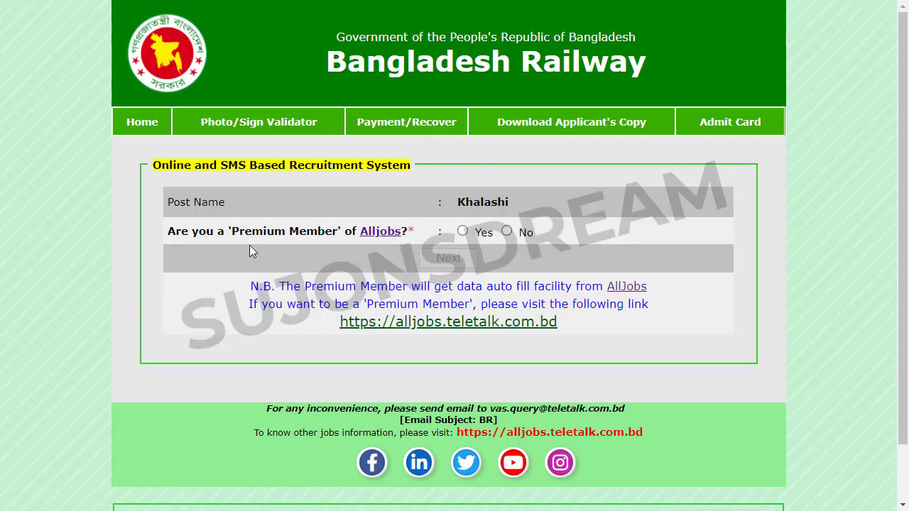
click(506, 232)
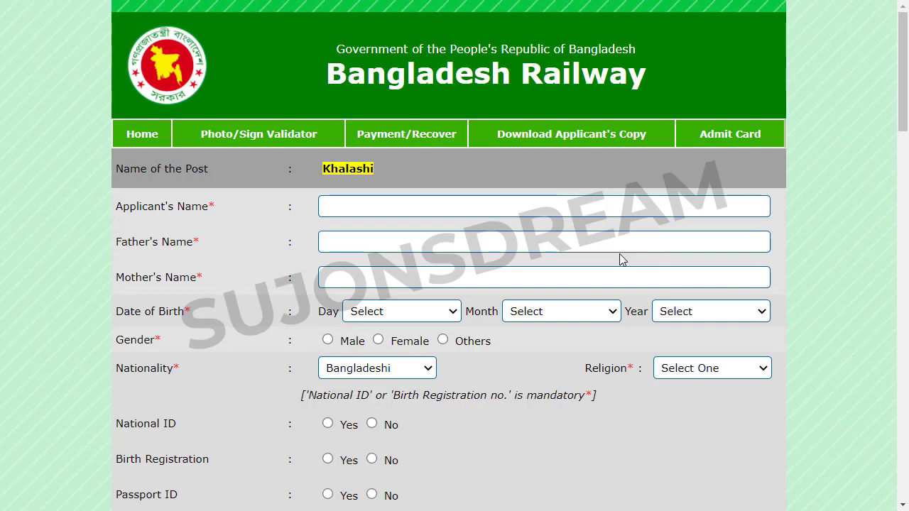
key(F11)
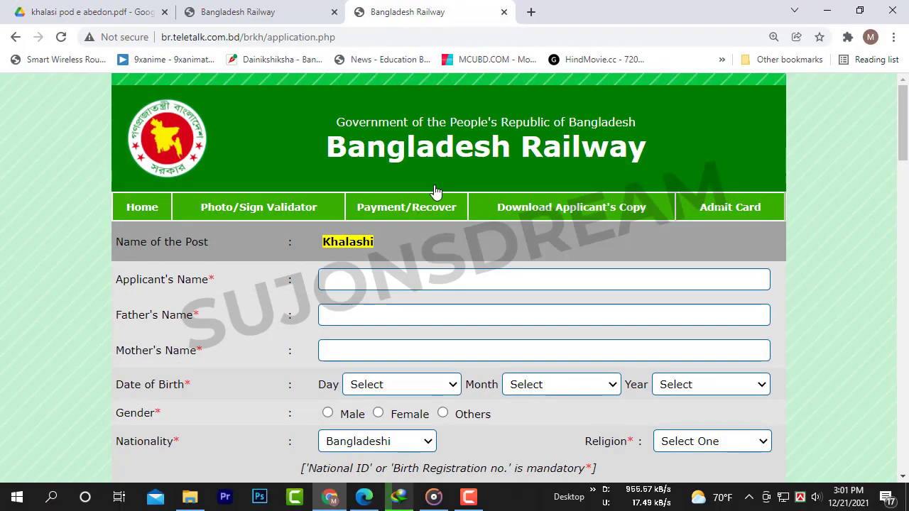
Load educationboardresults.gov.bd in a new browser tab
click(531, 12)
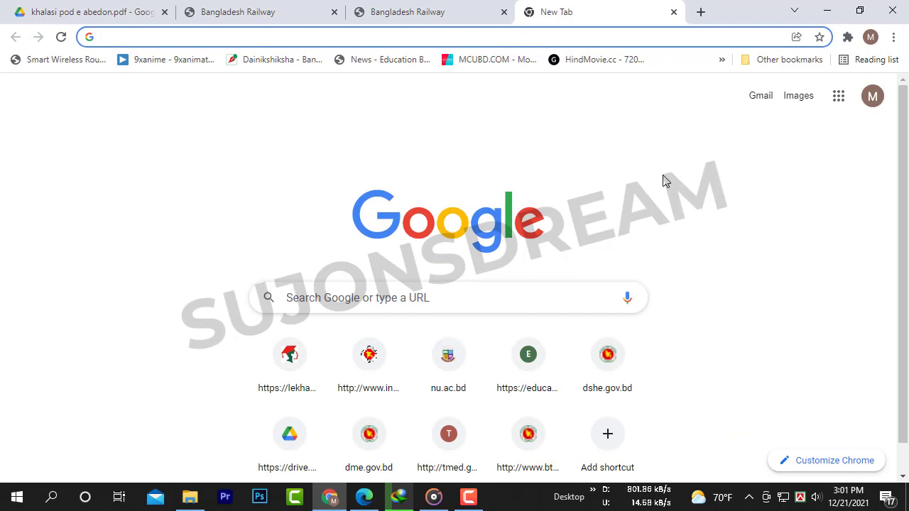
text(e)
key(Return)
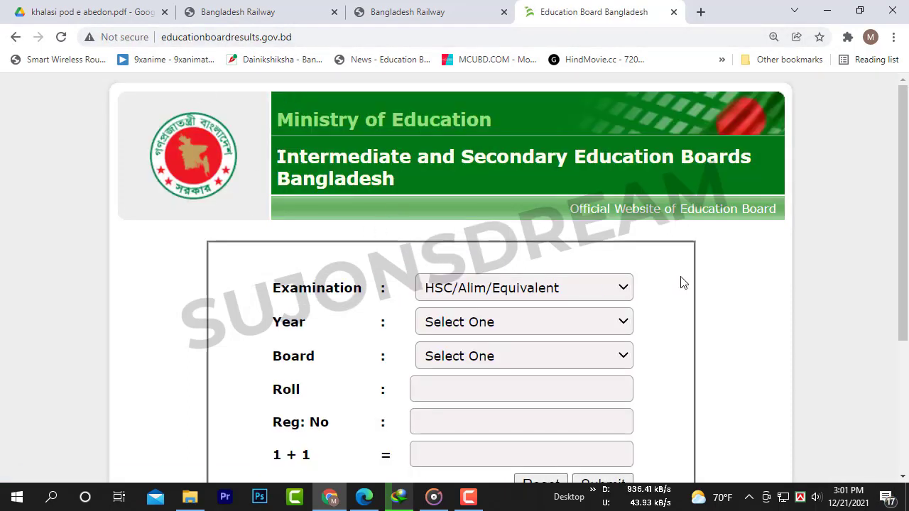
scroll(681, 283, down, 1)
Choose SSC/Dakhil as the examination, 2014 as the year, and Dinajpur as the board
click(502, 221)
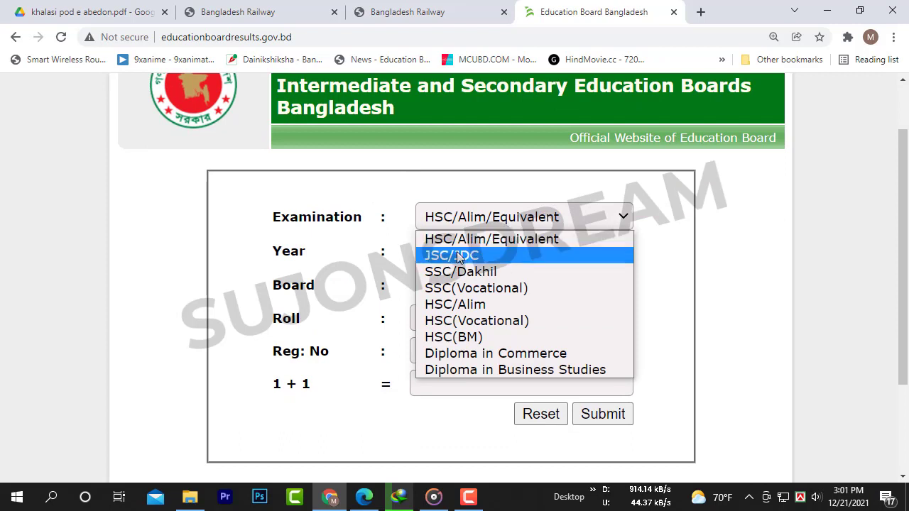
click(469, 273)
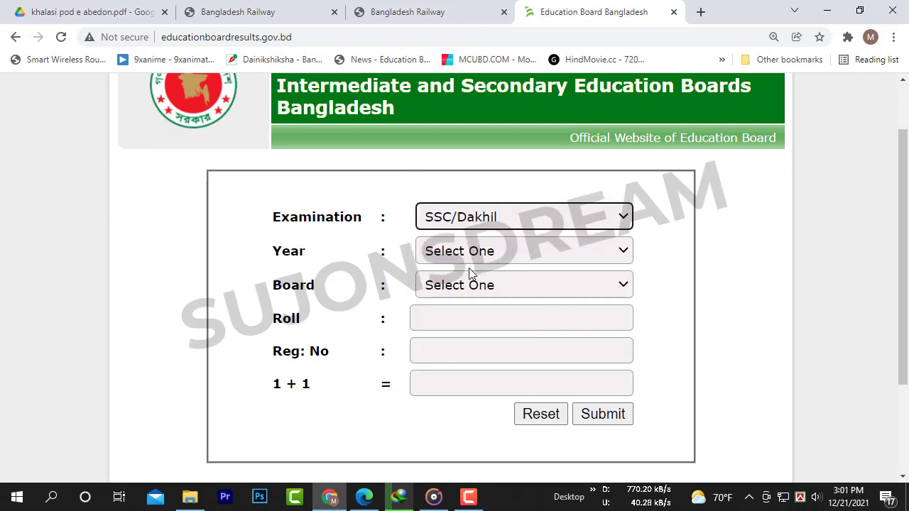
click(677, 222)
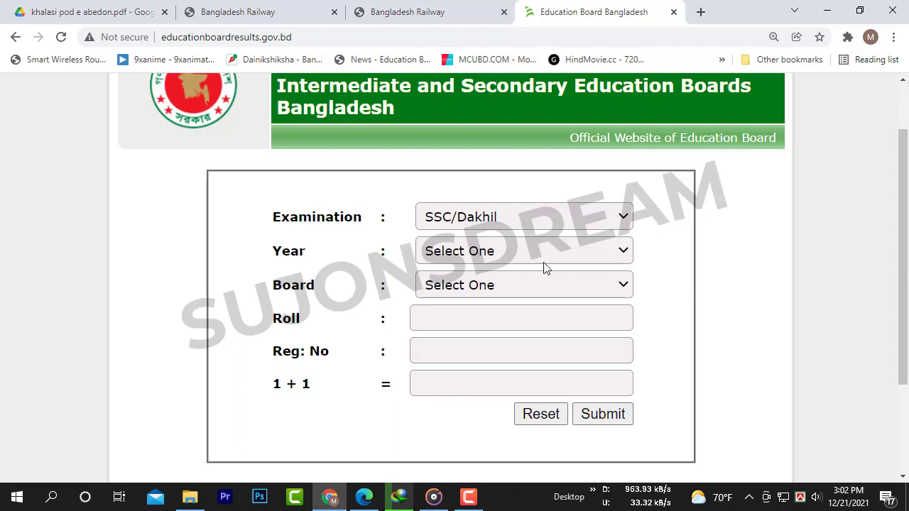
click(451, 258)
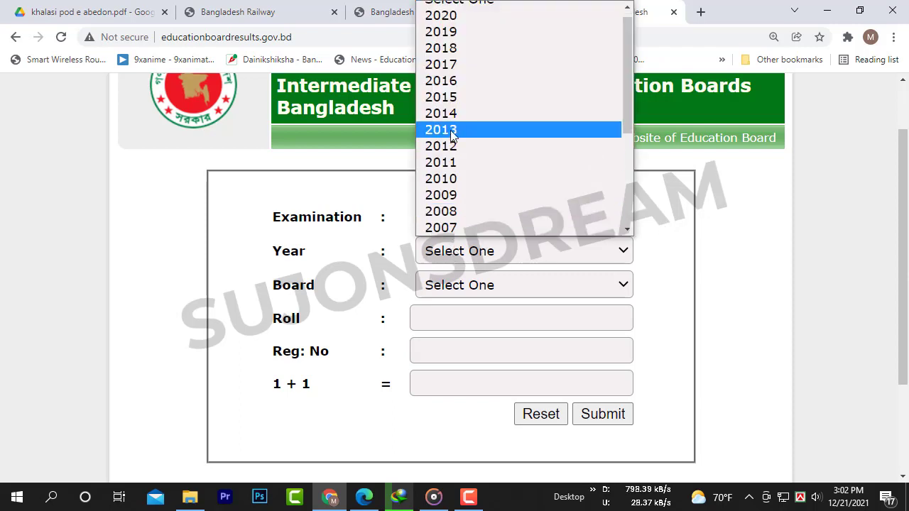
click(454, 118)
click(452, 289)
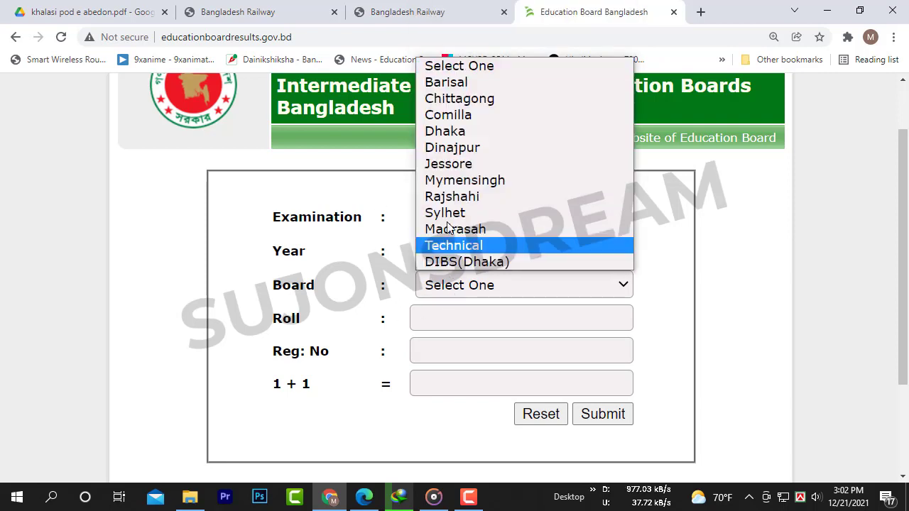
click(461, 146)
Fill the saved roll and registration numbers, answer 2 to the check, and submit
click(436, 321)
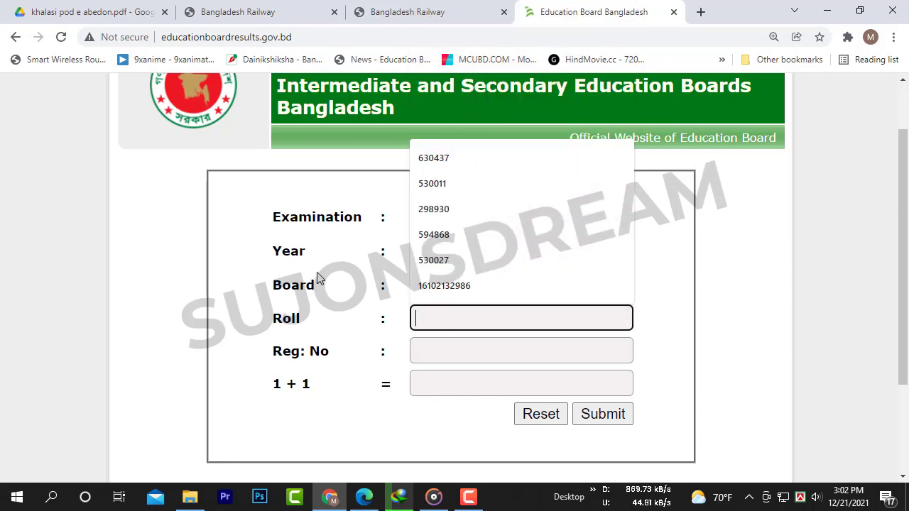
click(426, 184)
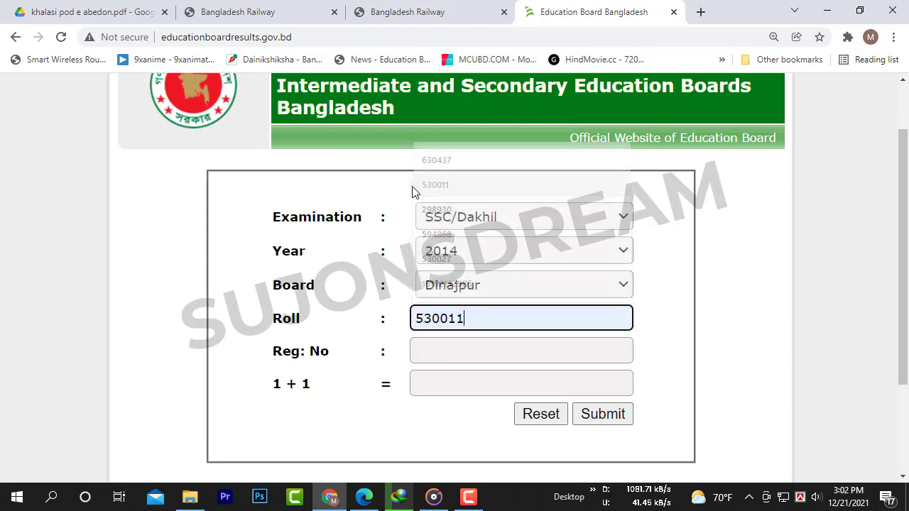
click(442, 351)
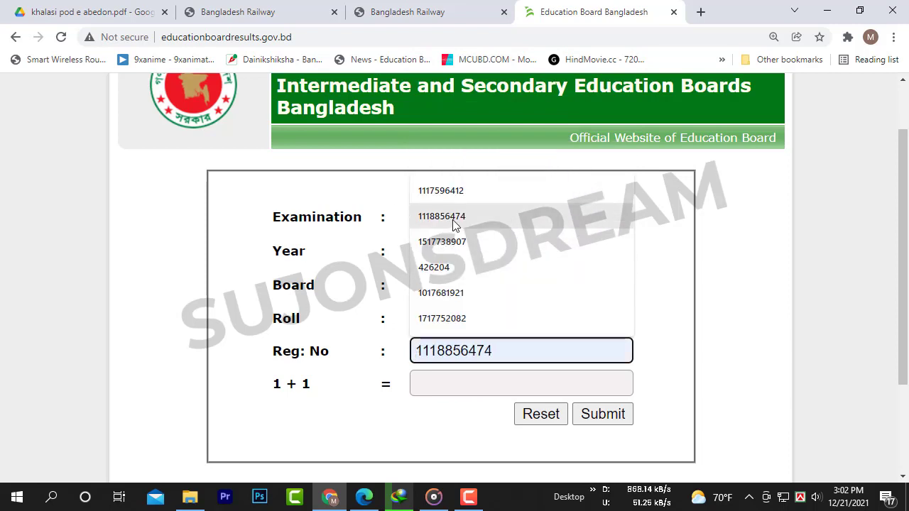
click(455, 191)
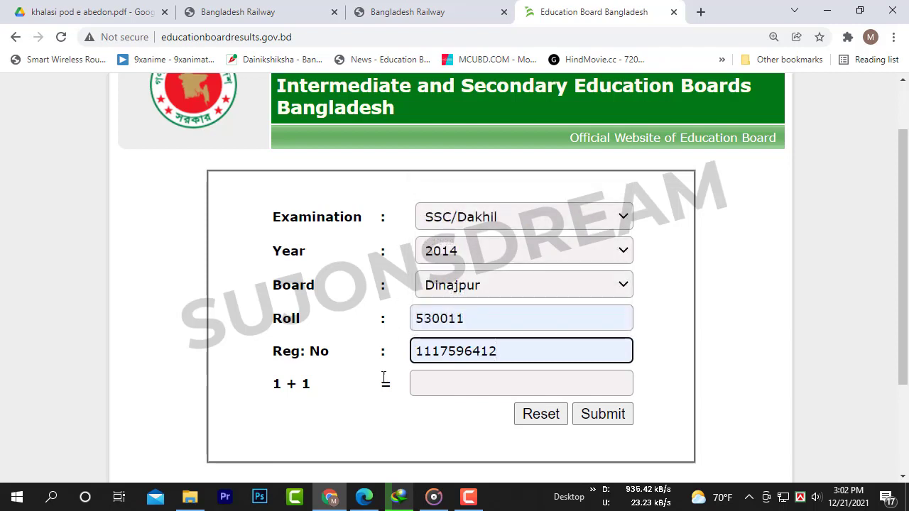
click(414, 387)
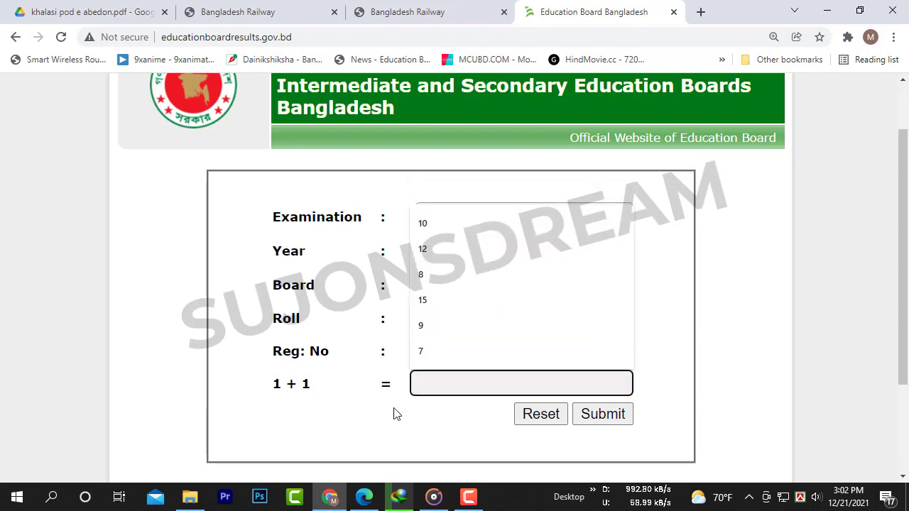
text(2)
click(602, 416)
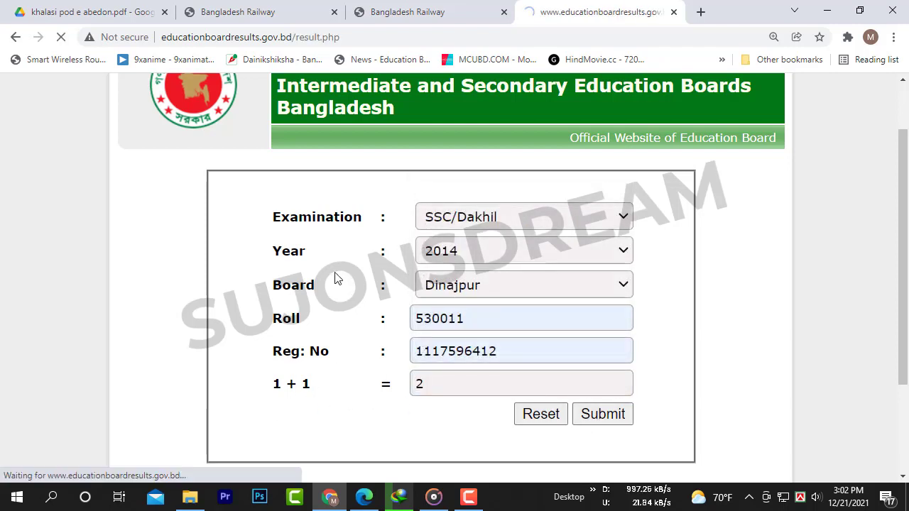
scroll(330, 284, down, 3)
scroll(327, 288, up, 2)
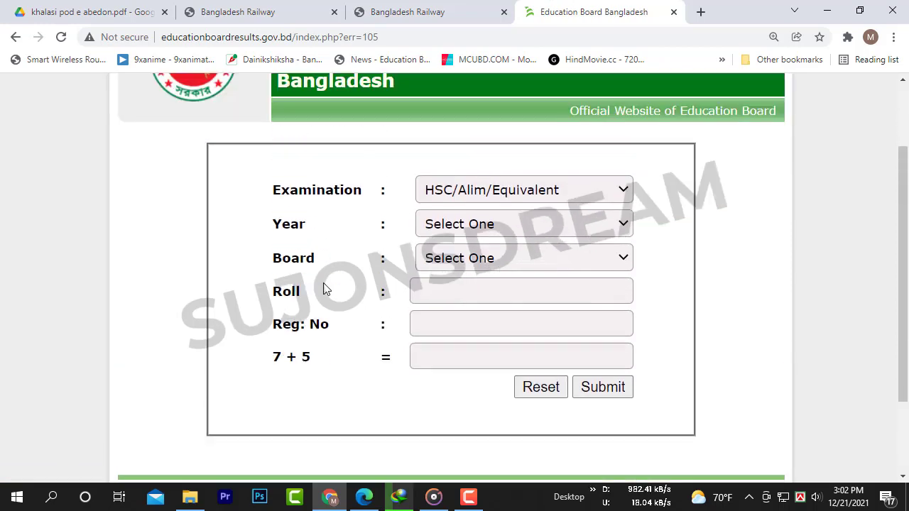
Reselect SSC/Dakhil, year 2014 and the Dinajpur board on the result form
click(465, 225)
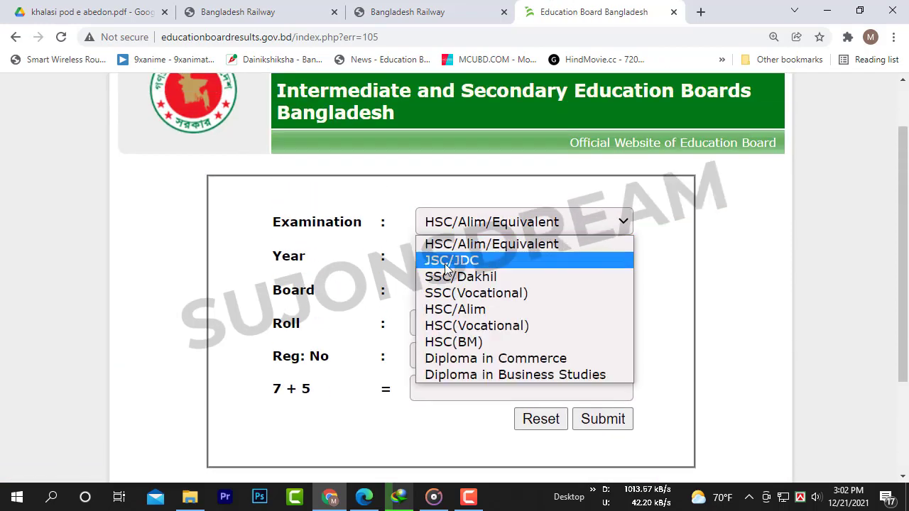
click(458, 279)
click(444, 259)
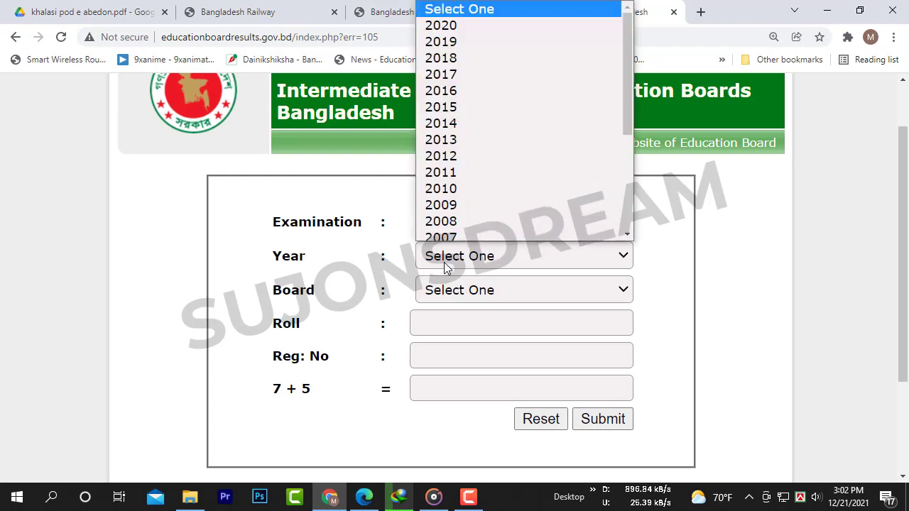
click(463, 121)
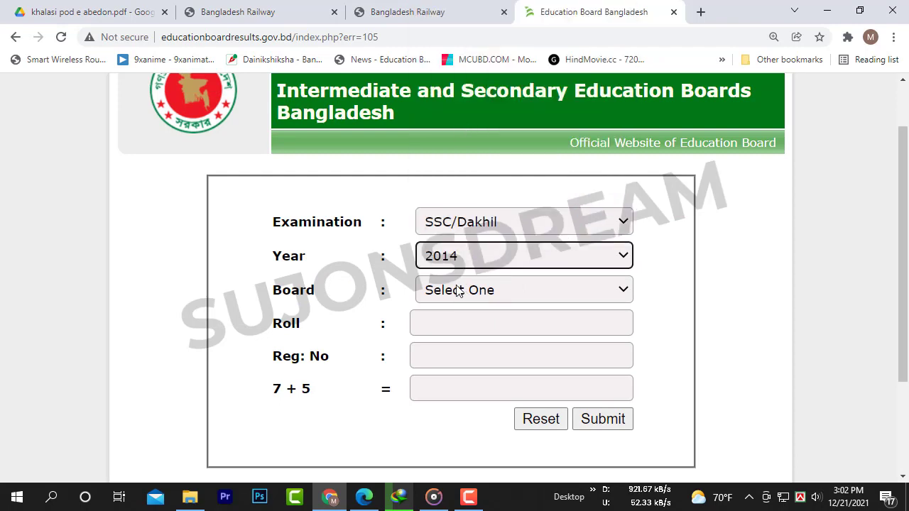
click(454, 293)
click(452, 152)
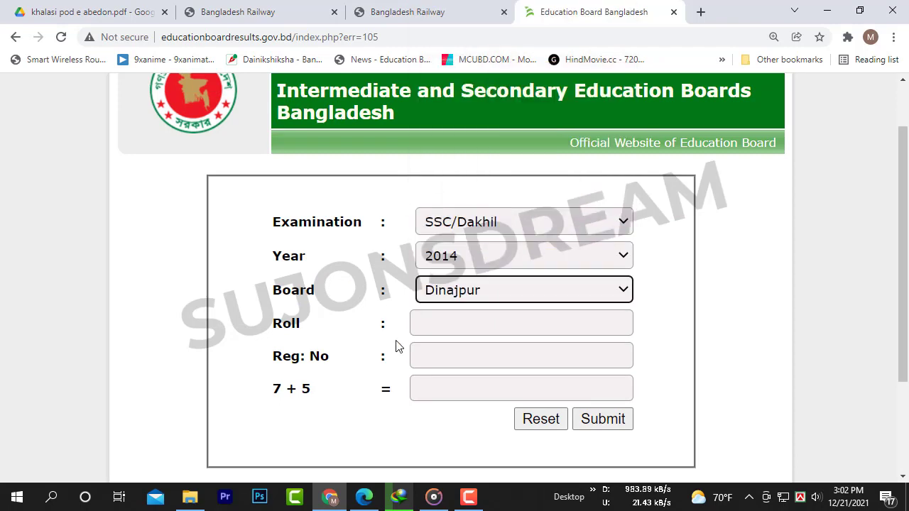
Fill the saved roll and registration numbers, answer 12 to the 7 + 5 check, and submit
click(463, 326)
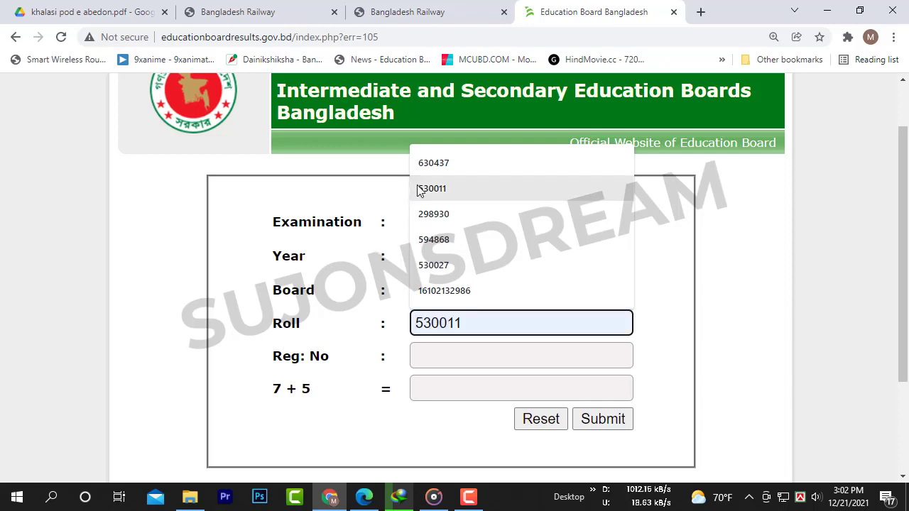
click(436, 241)
click(468, 346)
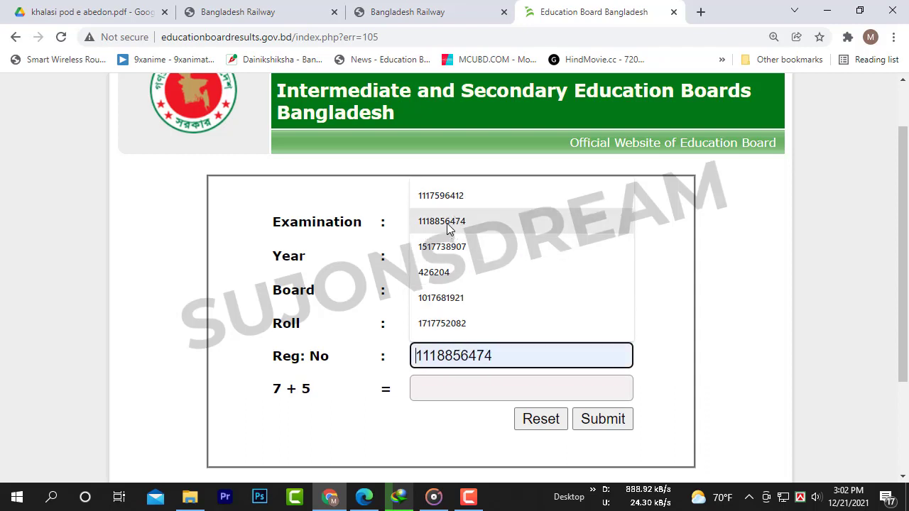
click(455, 196)
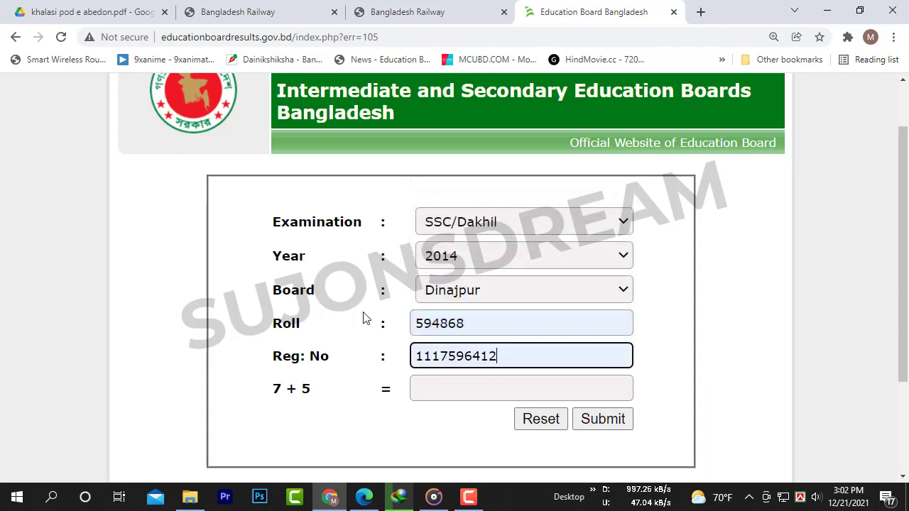
click(435, 389)
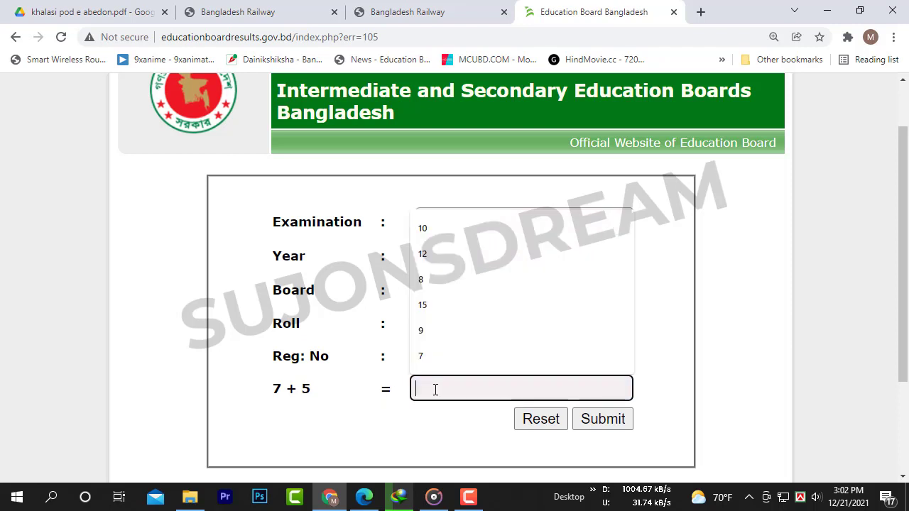
text(12)
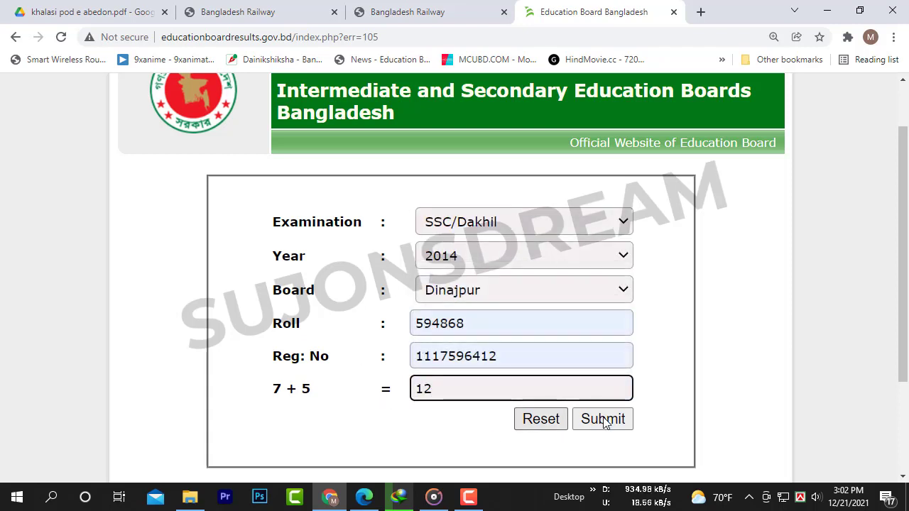
click(602, 419)
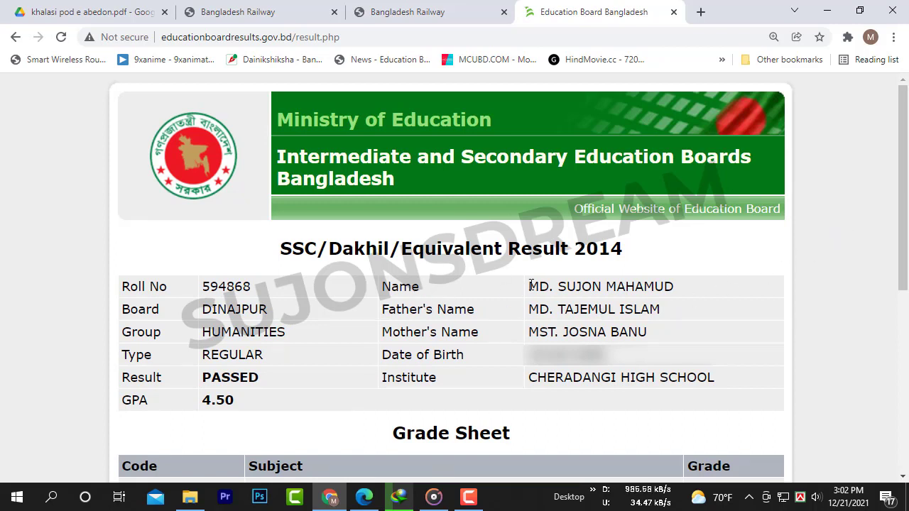
Copy the student's name from the SSC result into the Applicant's Name field
drag(532, 285, 676, 286)
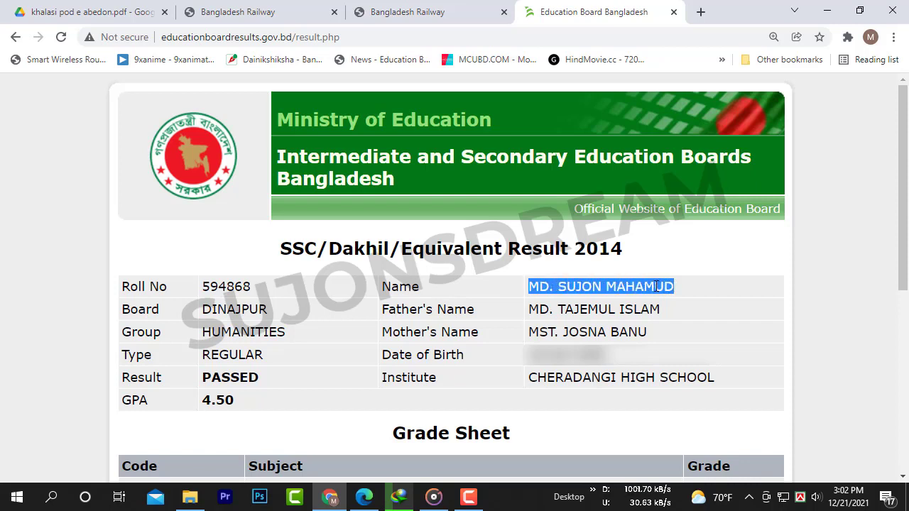
right_click(657, 286)
click(671, 296)
click(408, 9)
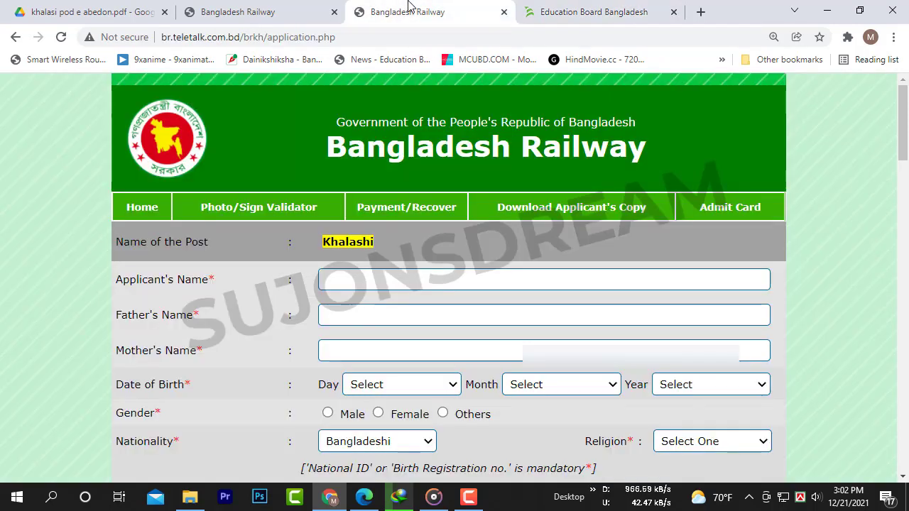
click(351, 276)
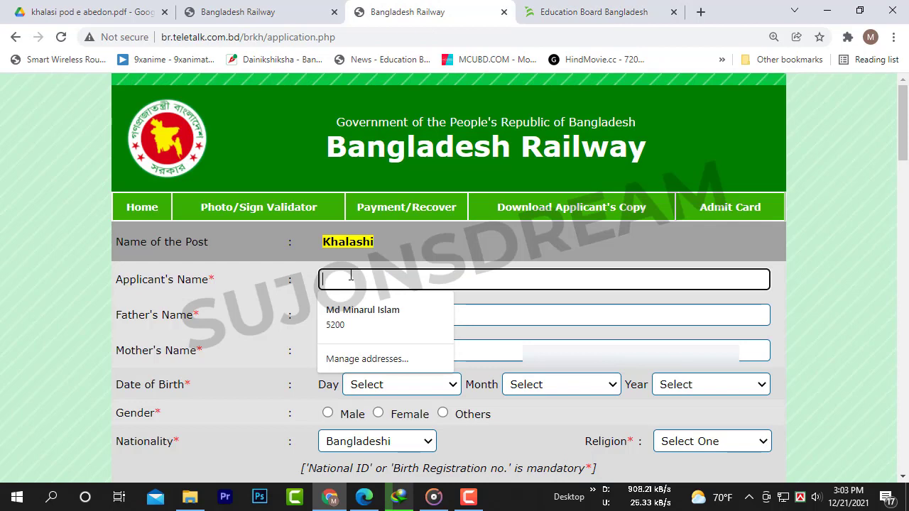
key(ctrl+v)
click(274, 281)
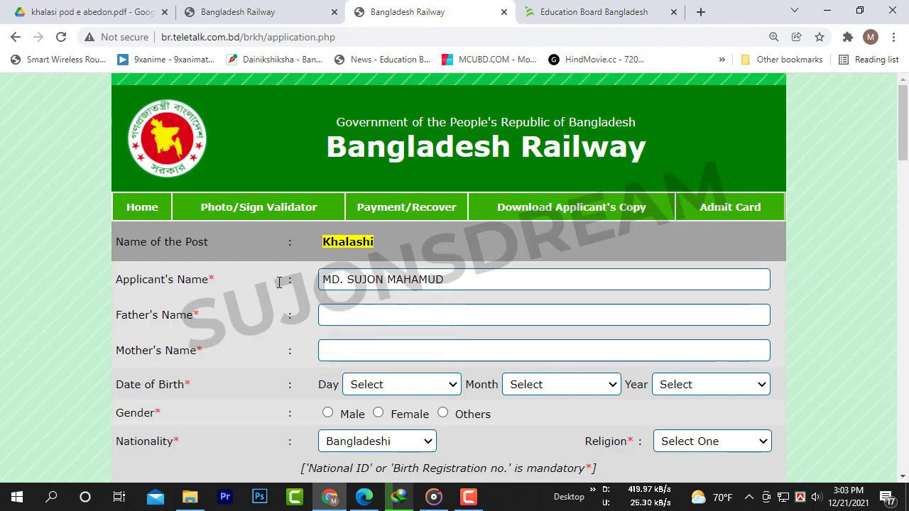
Copy the father's name from the result into the Father's Name field
click(574, 10)
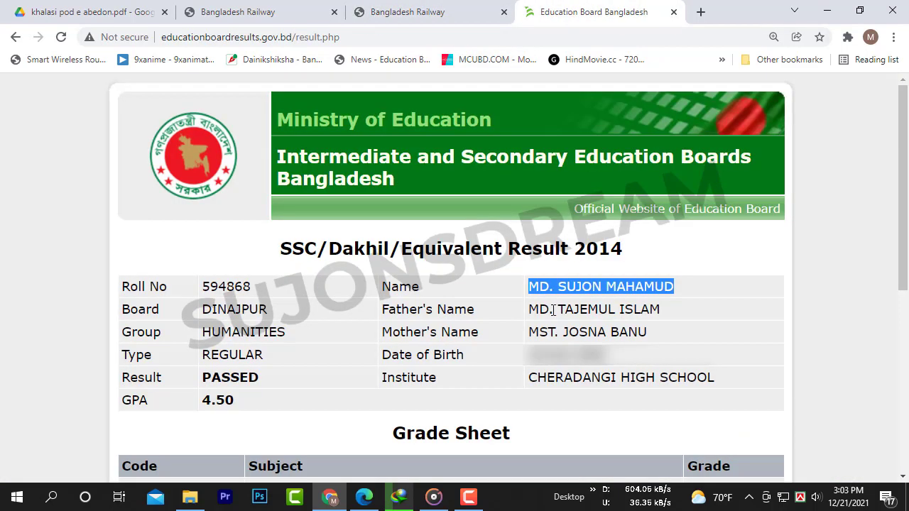
drag(529, 310, 652, 310)
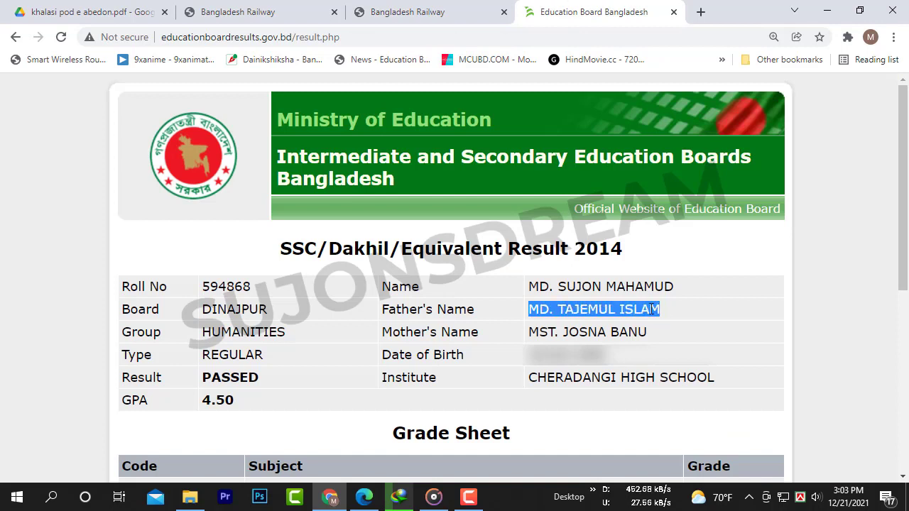
right_click(652, 310)
click(675, 319)
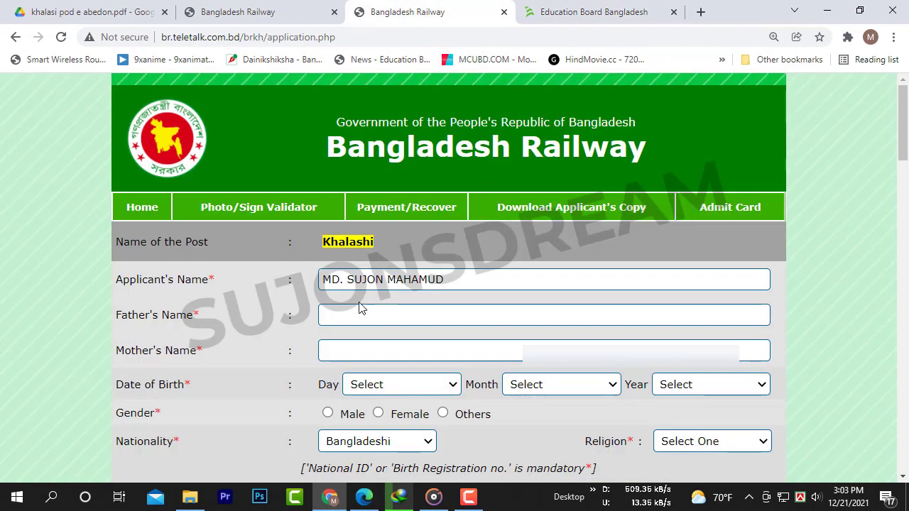
click(346, 315)
key(ctrl+v)
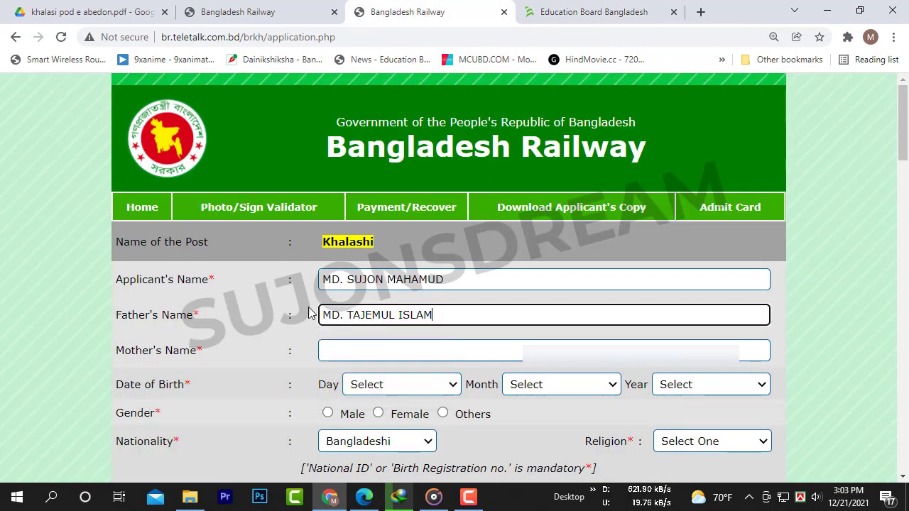
click(287, 303)
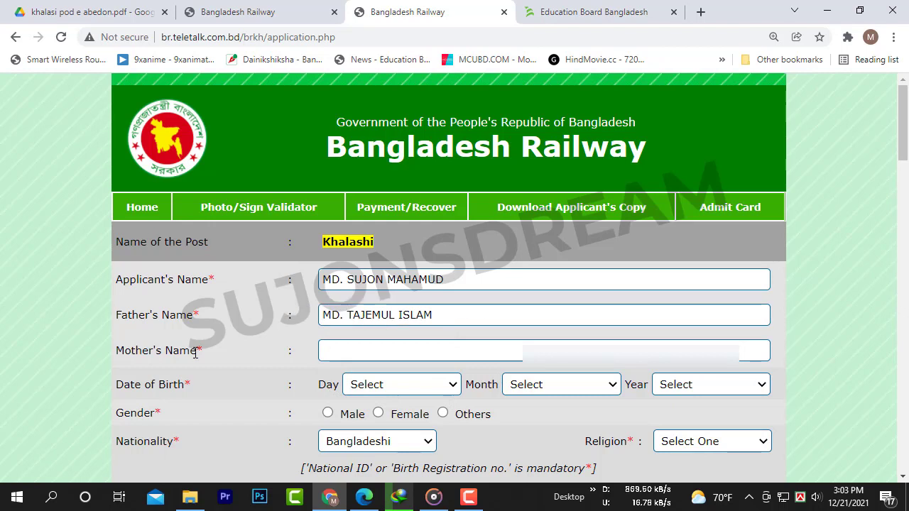
Copy the mother's name from the result into the Mother's Name field
click(589, 20)
click(533, 332)
drag(533, 332, 643, 332)
right_click(628, 328)
click(650, 340)
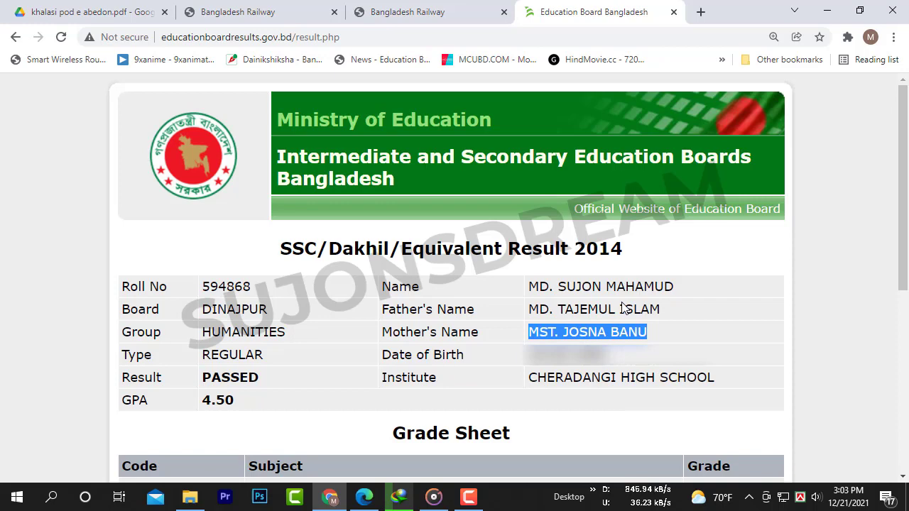
click(481, 15)
click(351, 352)
key(ctrl+v)
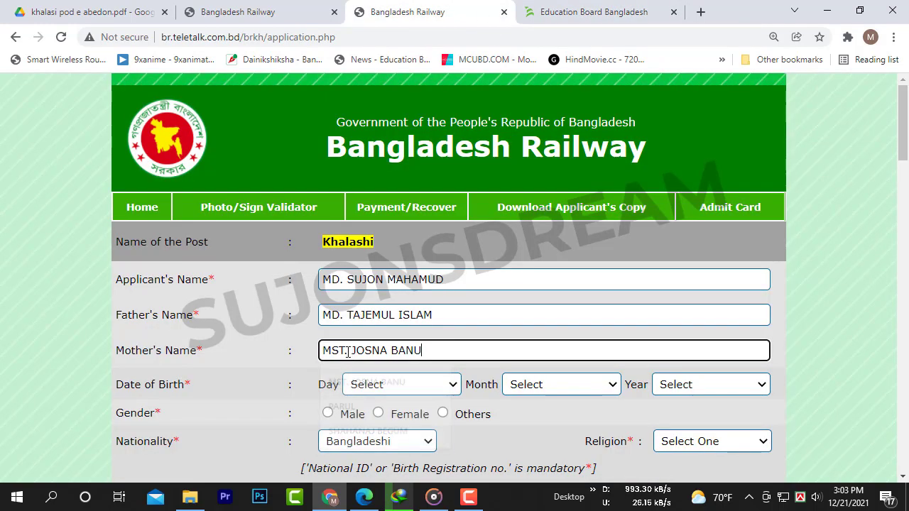
click(265, 345)
scroll(254, 335, down, 2)
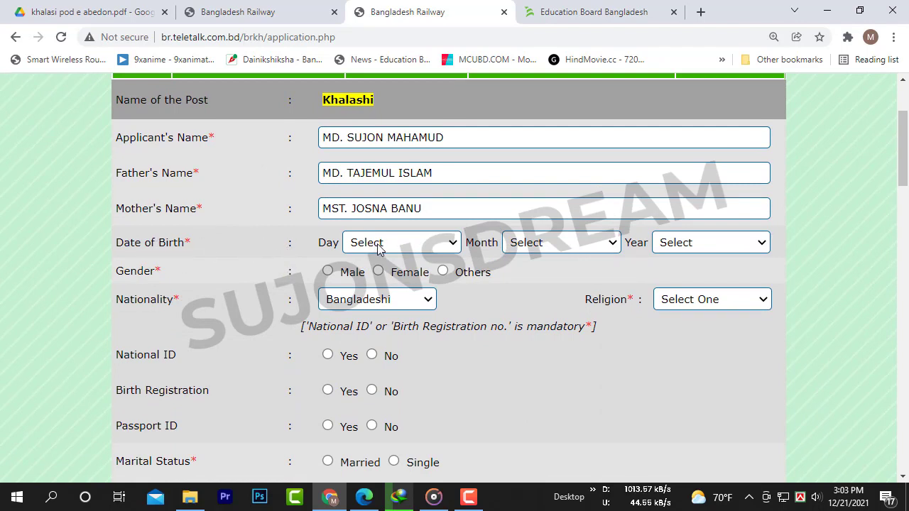
Set the day of birth, gender Male and religion Islam
click(403, 249)
scroll(404, 209, down, 4)
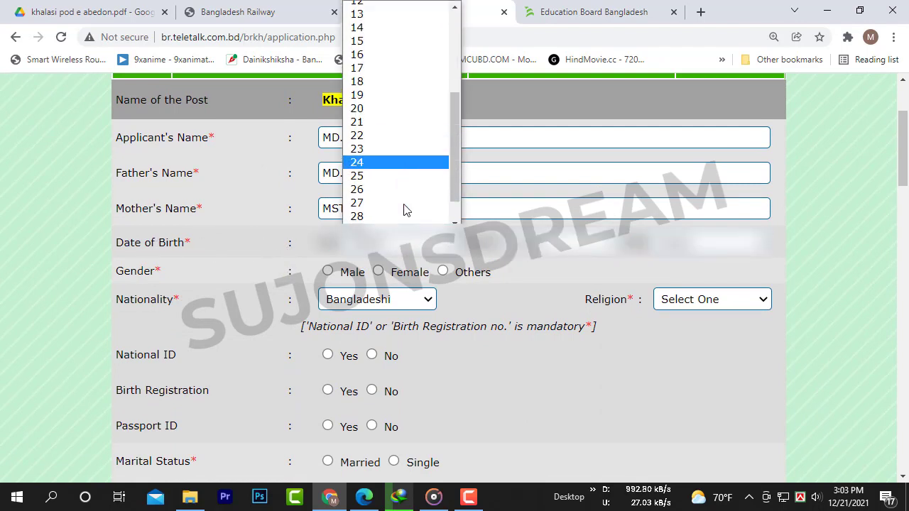
click(390, 179)
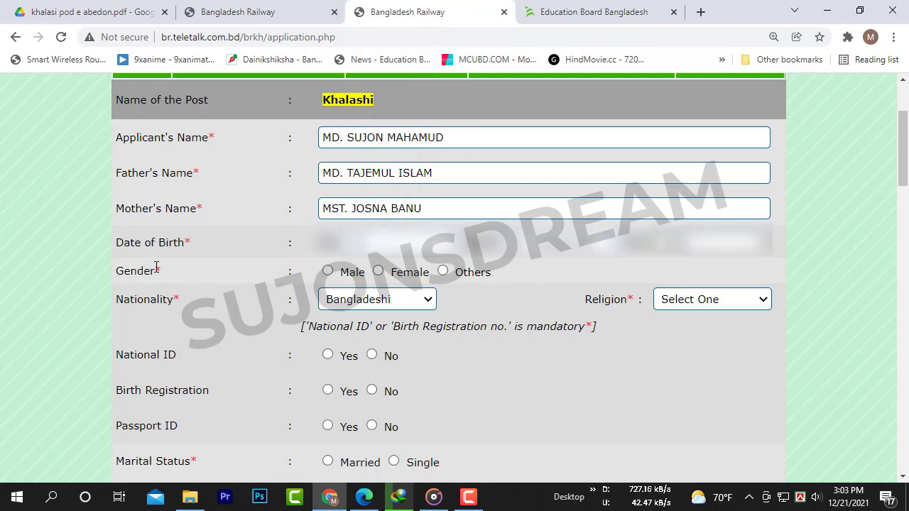
click(329, 271)
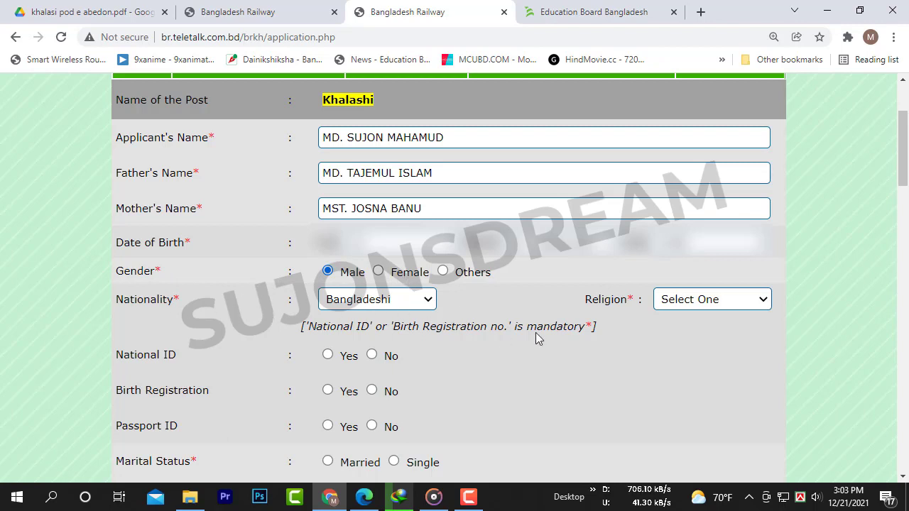
click(691, 304)
click(686, 332)
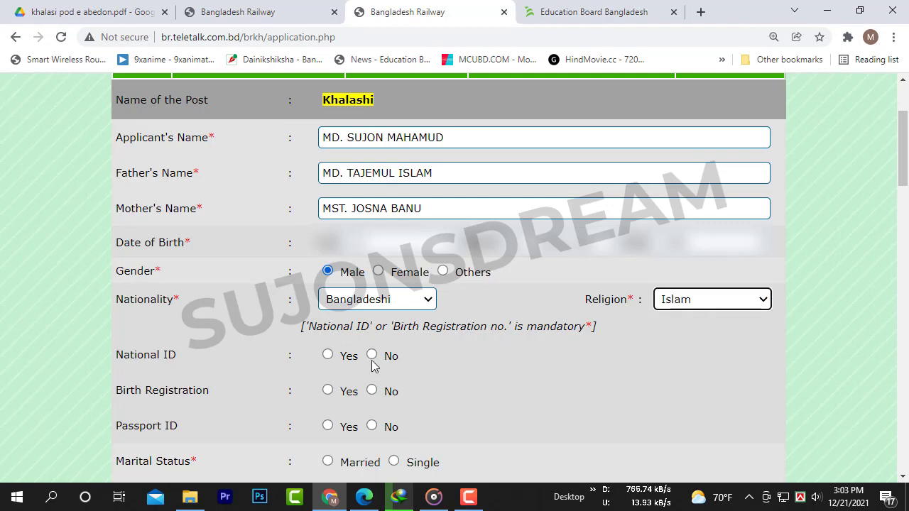
Enter the saved National ID number, answer No for birth registration and passport, and choose Single
click(328, 355)
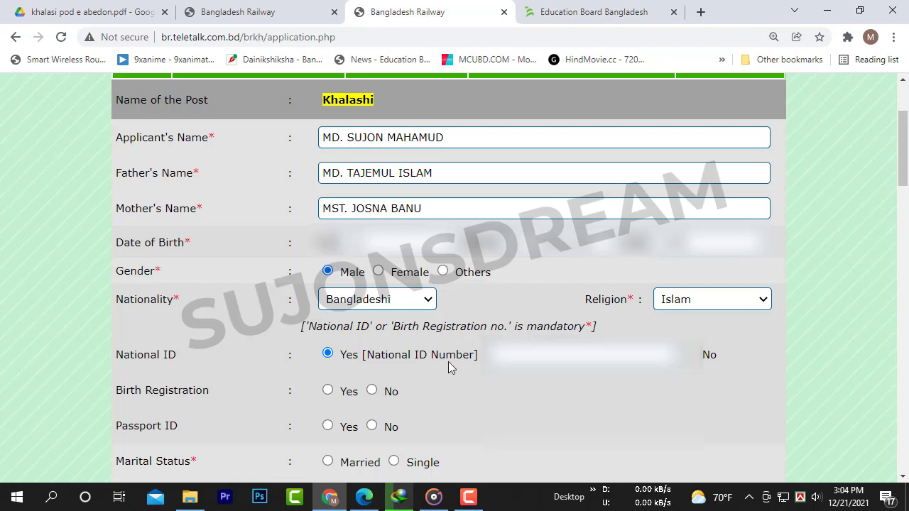
click(491, 354)
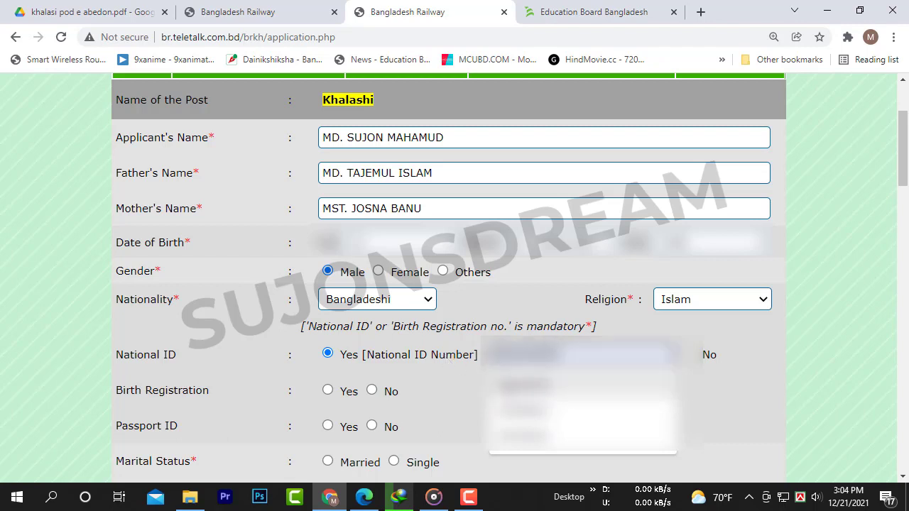
click(518, 385)
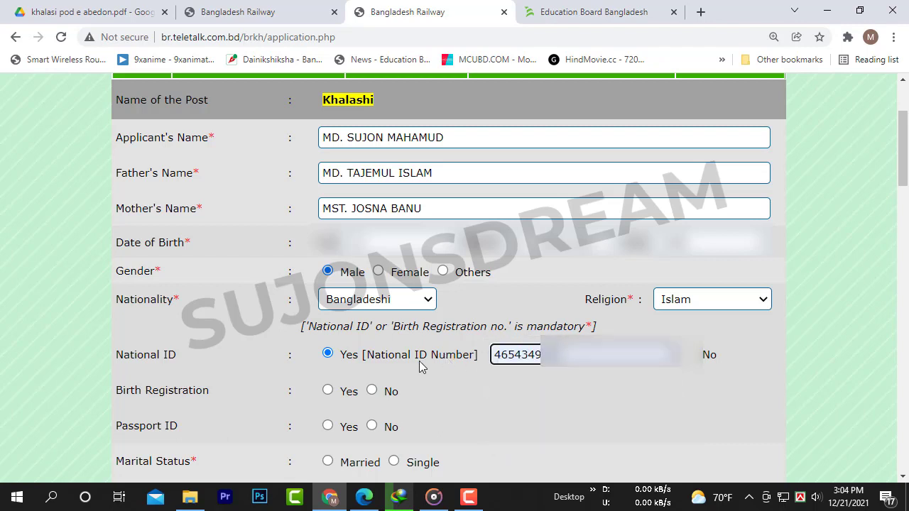
click(372, 391)
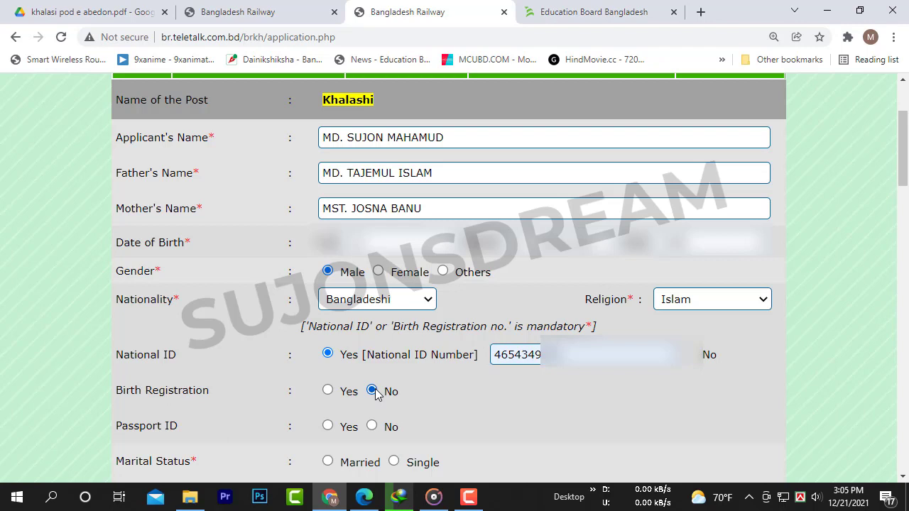
click(373, 426)
click(394, 462)
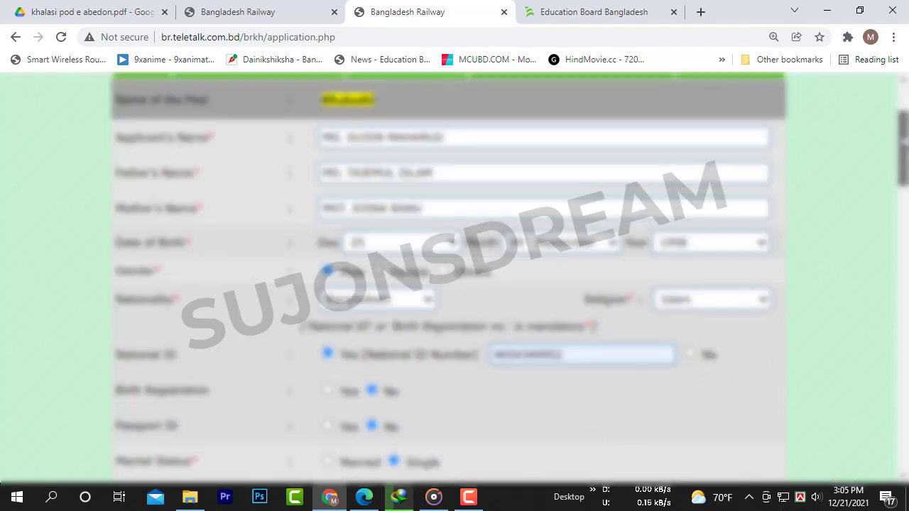
Choose Non Quota and answer No to handicapped, orphan, Ansar/VDP and railway-dependent questions
scroll(454, 284, down, 5)
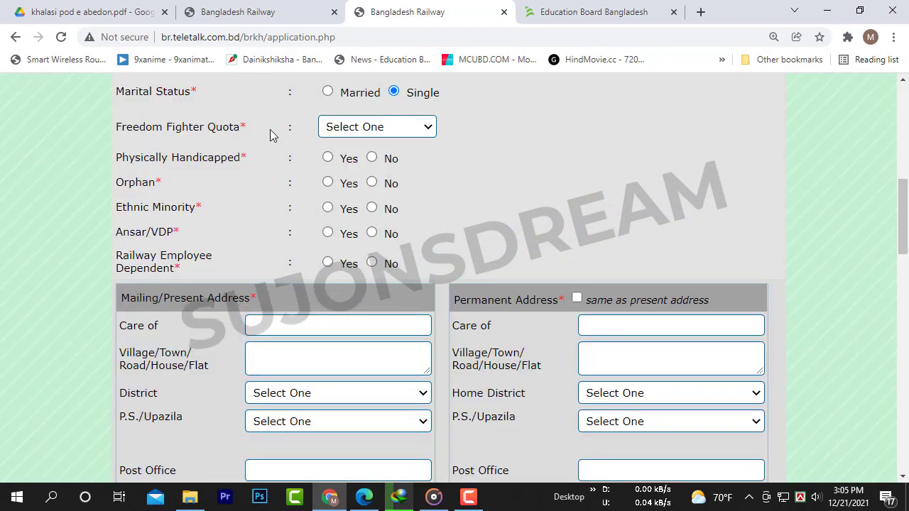
click(327, 127)
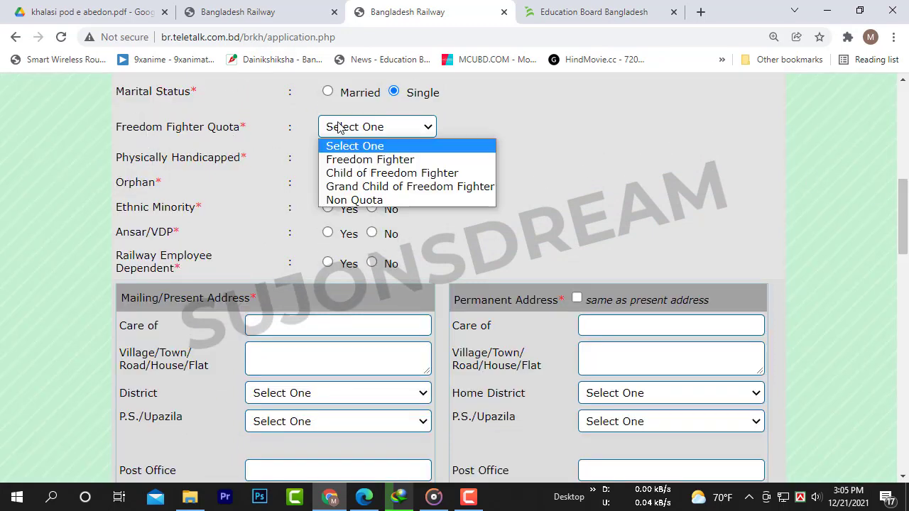
click(353, 200)
click(200, 159)
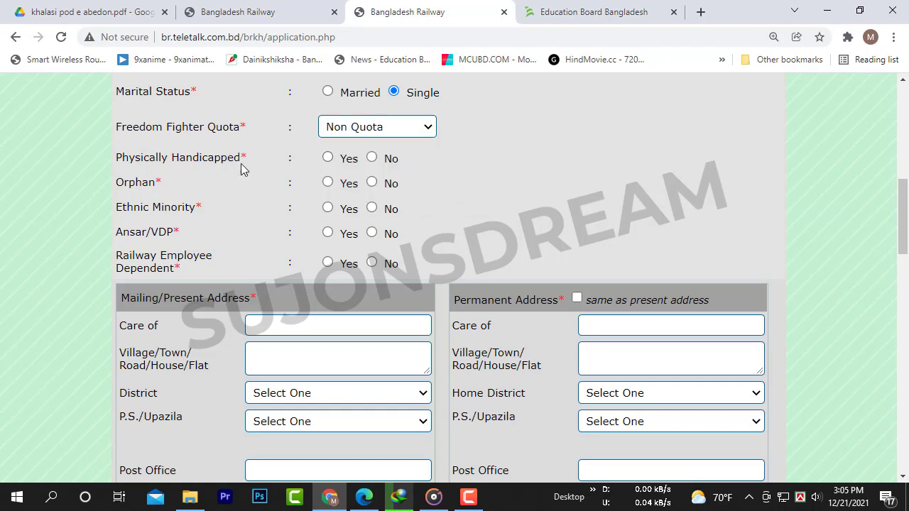
click(371, 157)
click(372, 183)
click(371, 233)
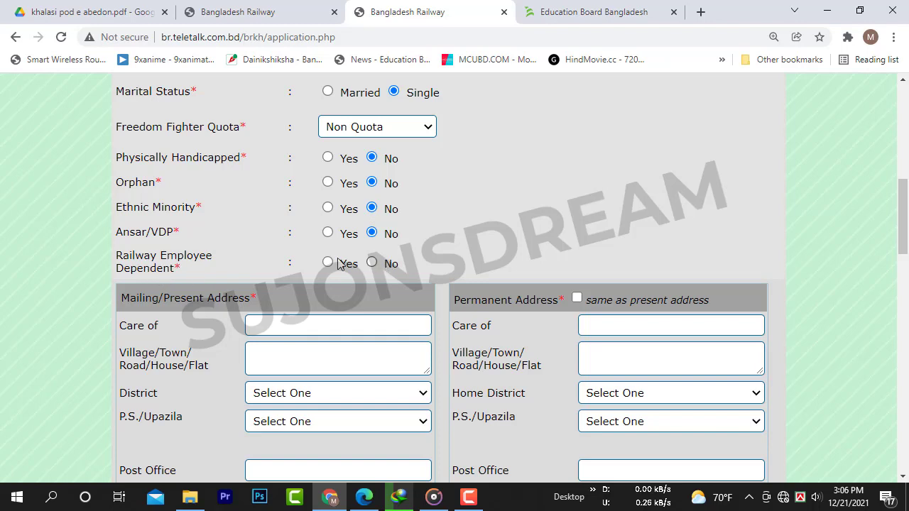
click(372, 263)
drag(900, 213, 908, 245)
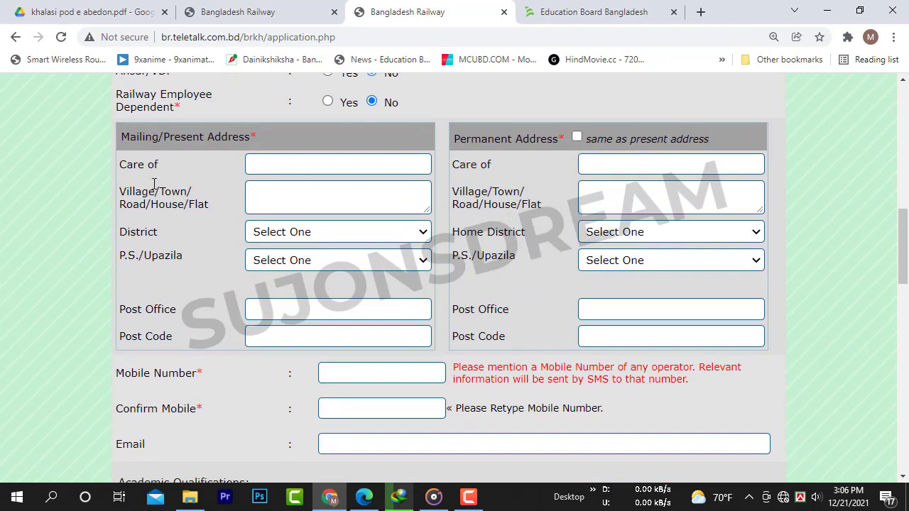
Paste the father's name from the SSC result into the present address Care of field
click(255, 163)
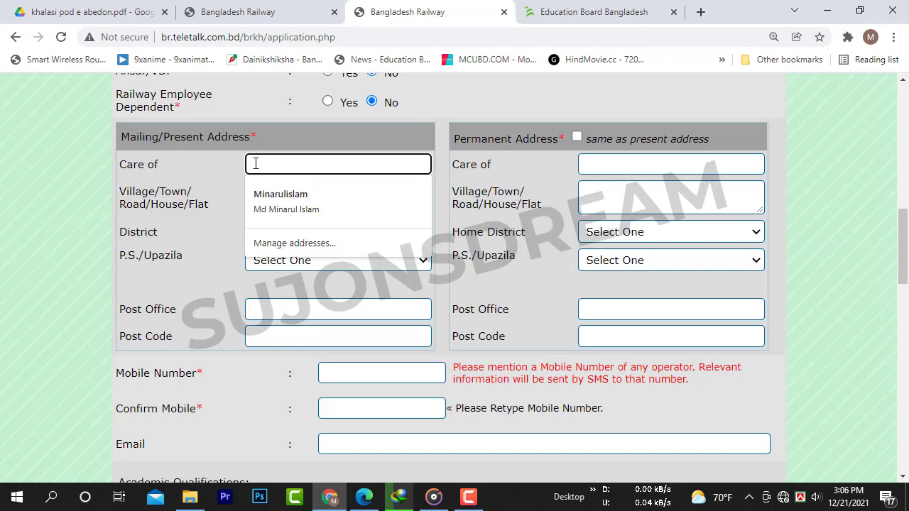
click(546, 20)
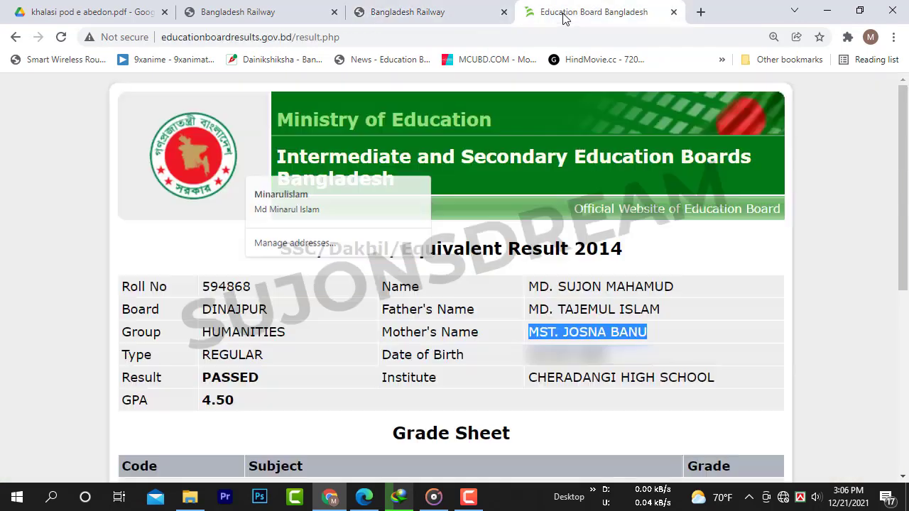
drag(530, 310, 655, 317)
right_click(633, 310)
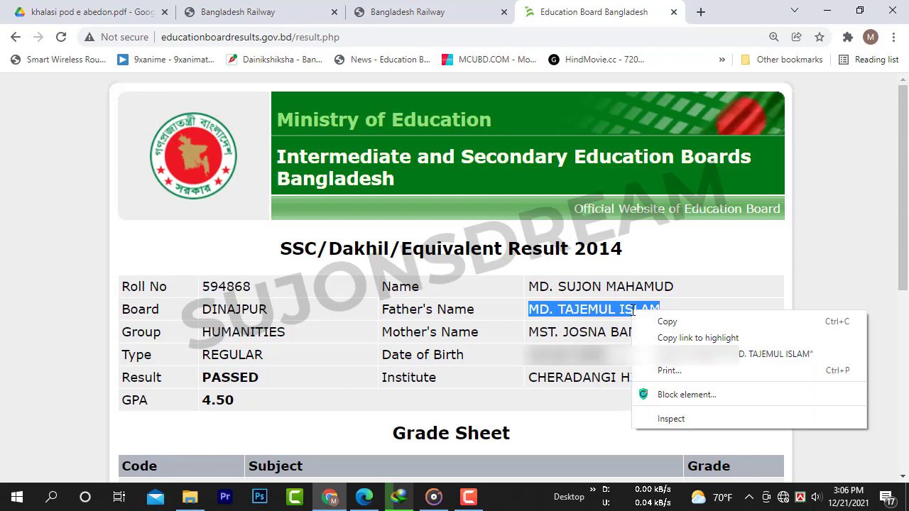
click(652, 319)
click(409, 8)
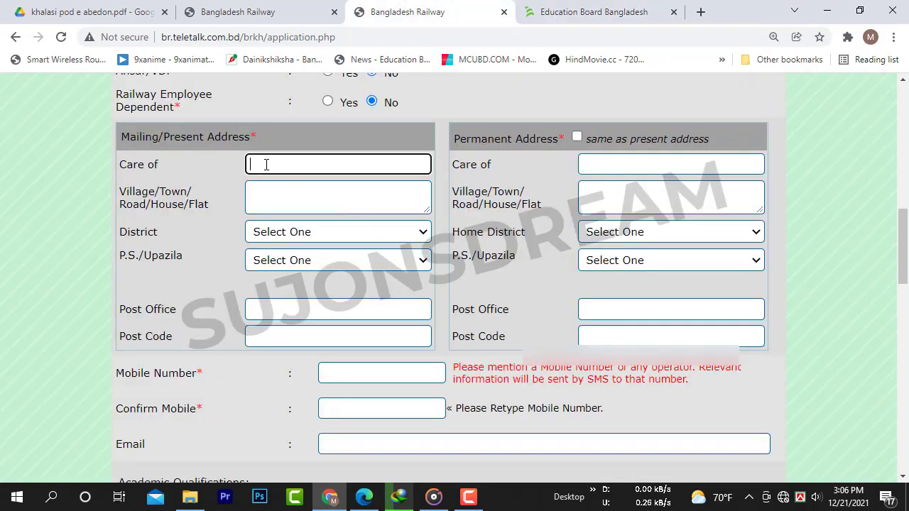
right_click(266, 164)
click(301, 273)
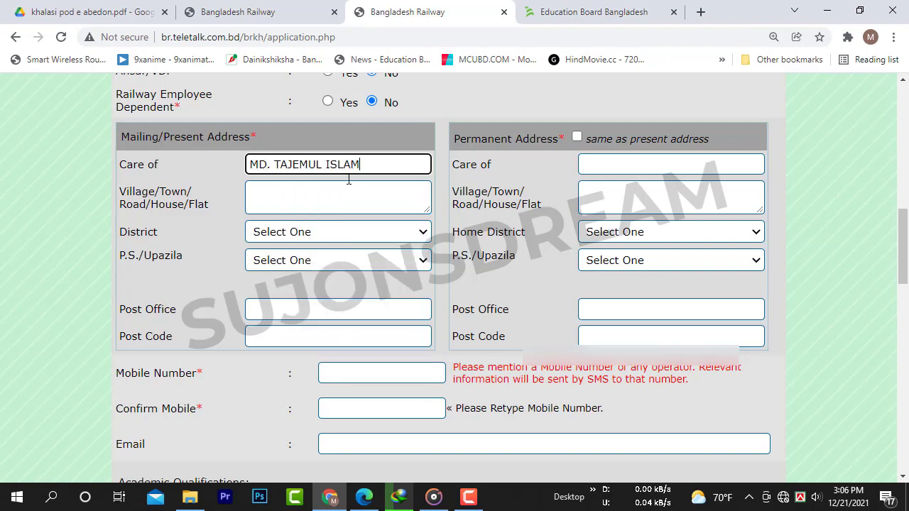
Fill the village/road address from the saved suggestion and choose Dinajpur as district
click(283, 205)
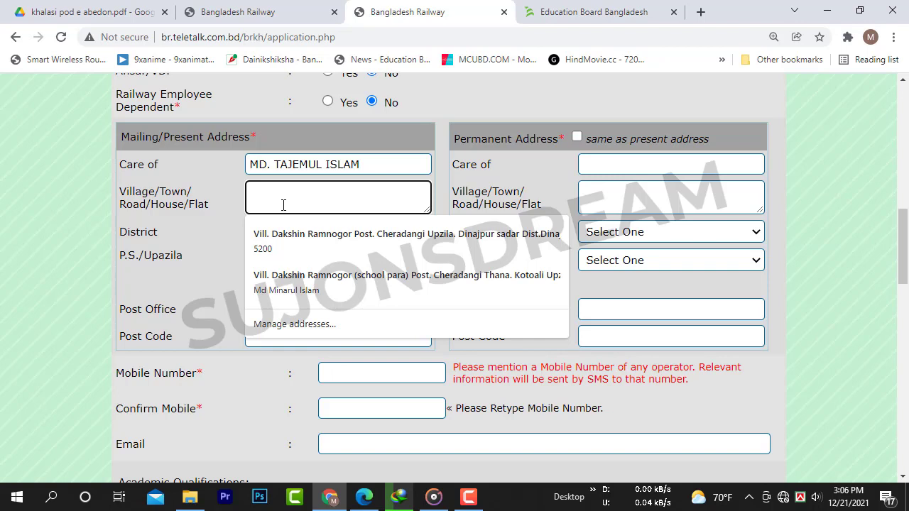
click(296, 235)
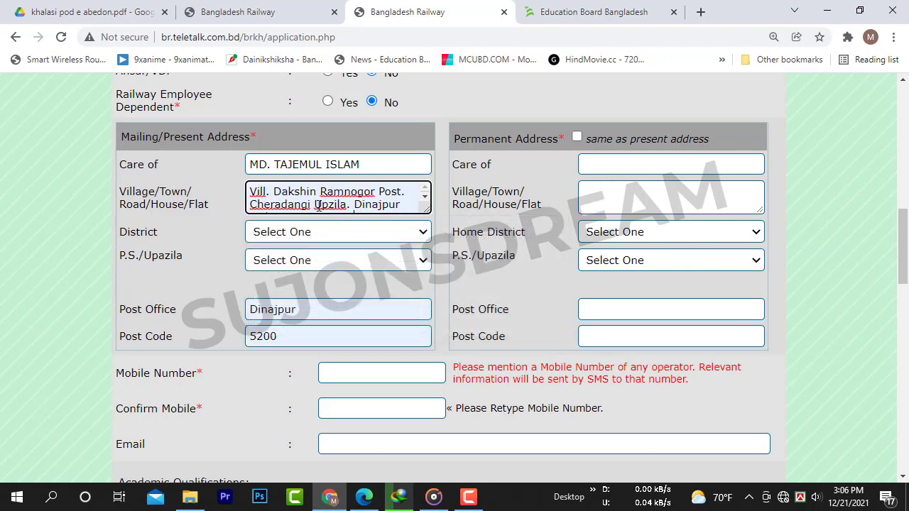
click(221, 221)
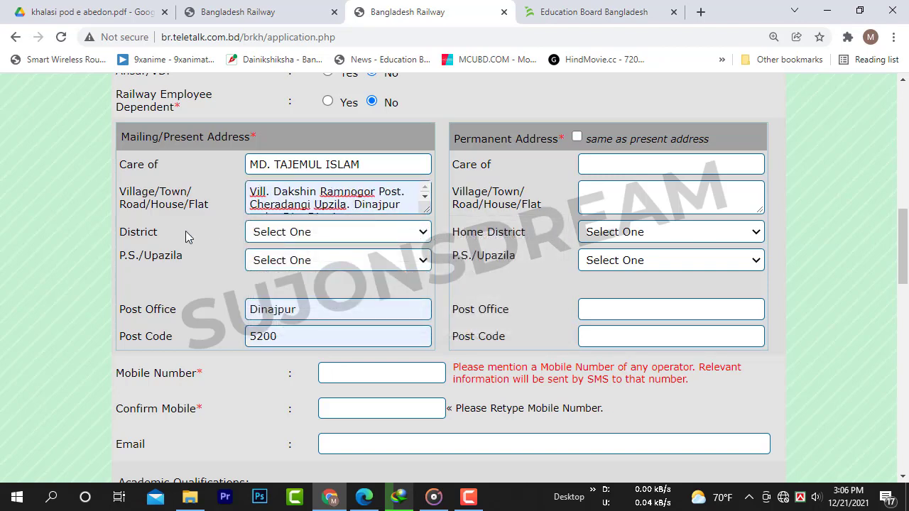
click(289, 233)
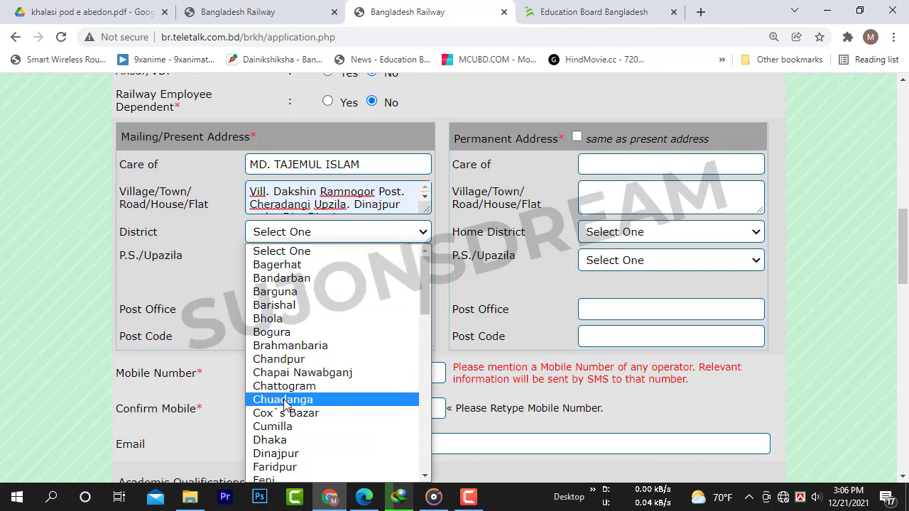
click(290, 454)
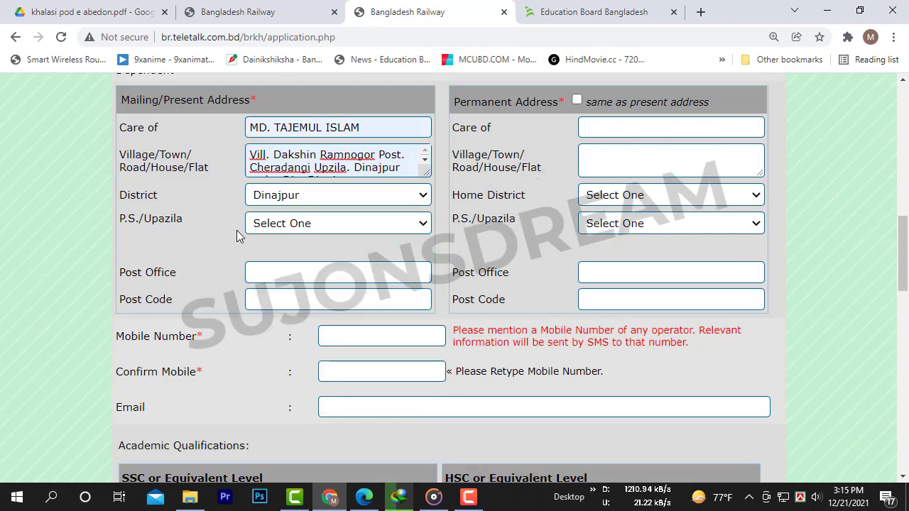
Choose Dinajpur Sadar upazila, enter Cheradangi as post office and 5200 as post code
click(263, 225)
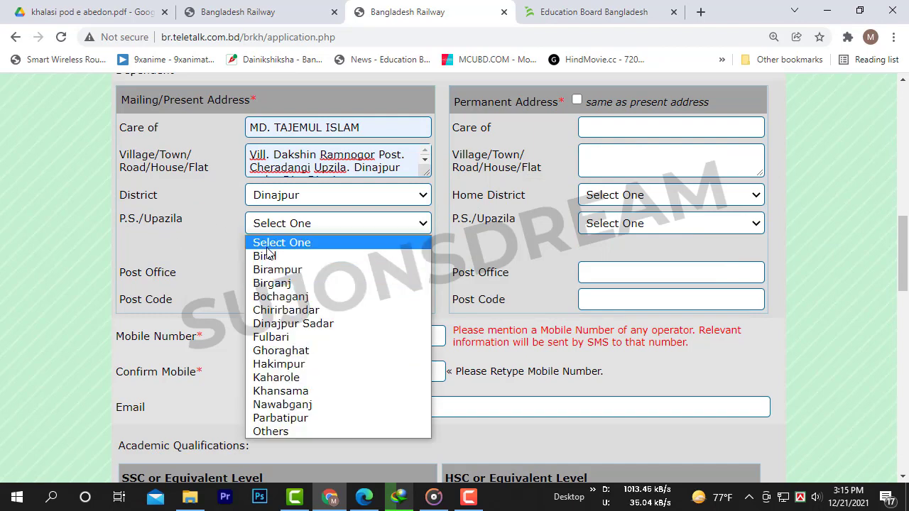
click(285, 321)
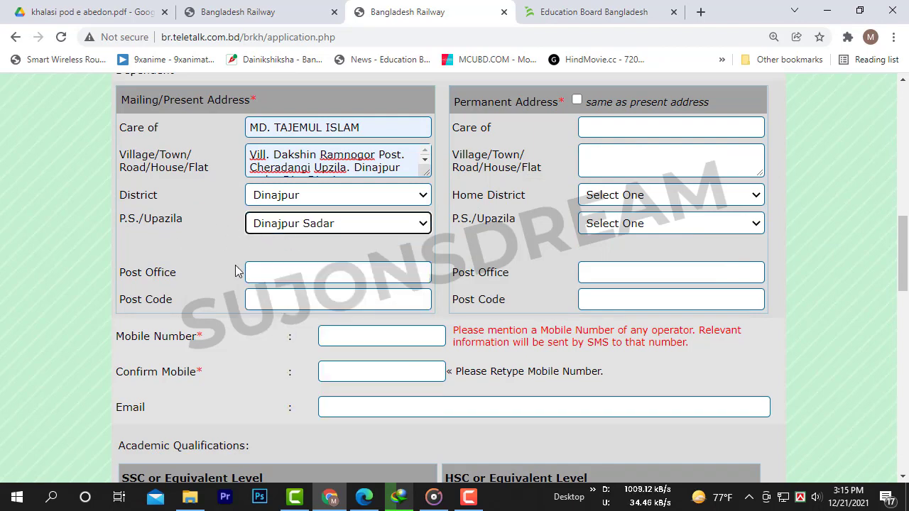
click(263, 271)
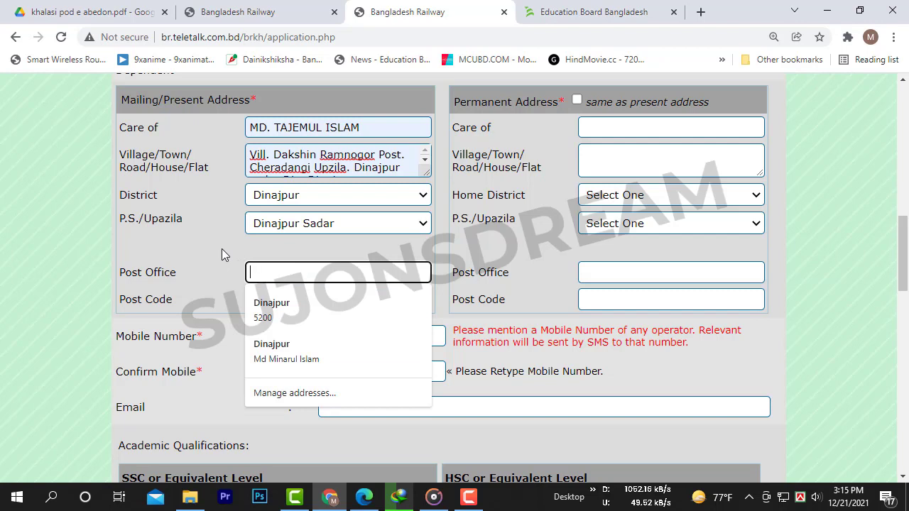
text(Chera)
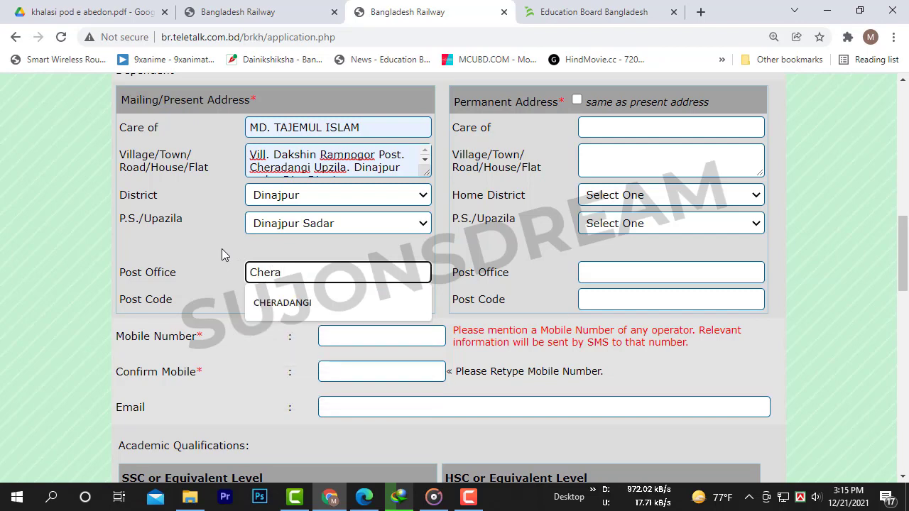
text(dangi)
click(228, 291)
click(255, 297)
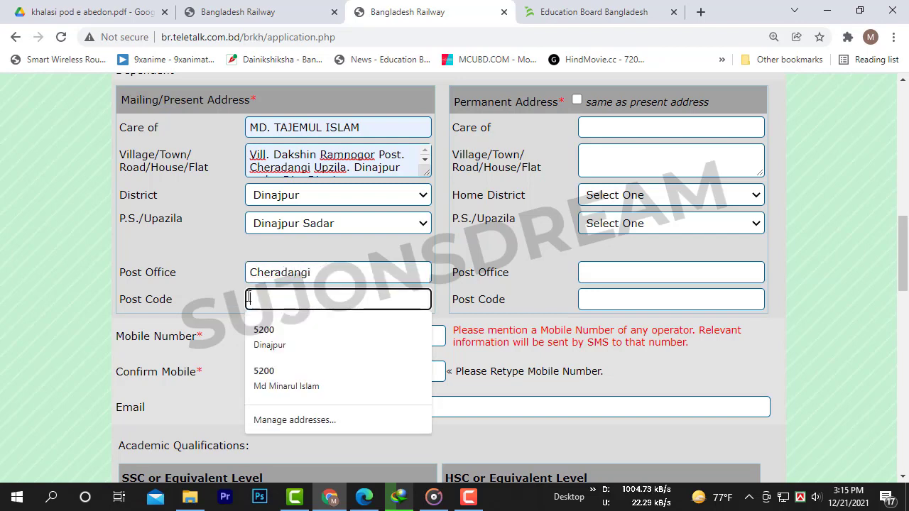
text(5200)
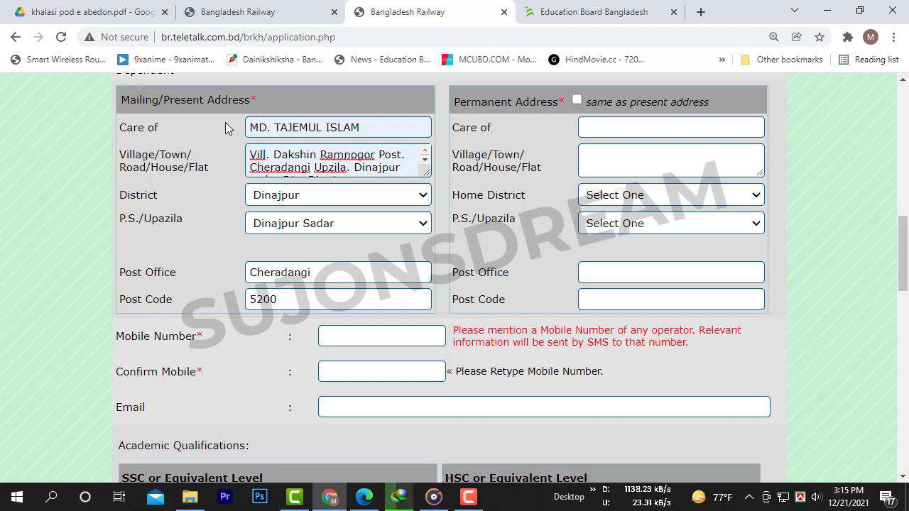
click(269, 154)
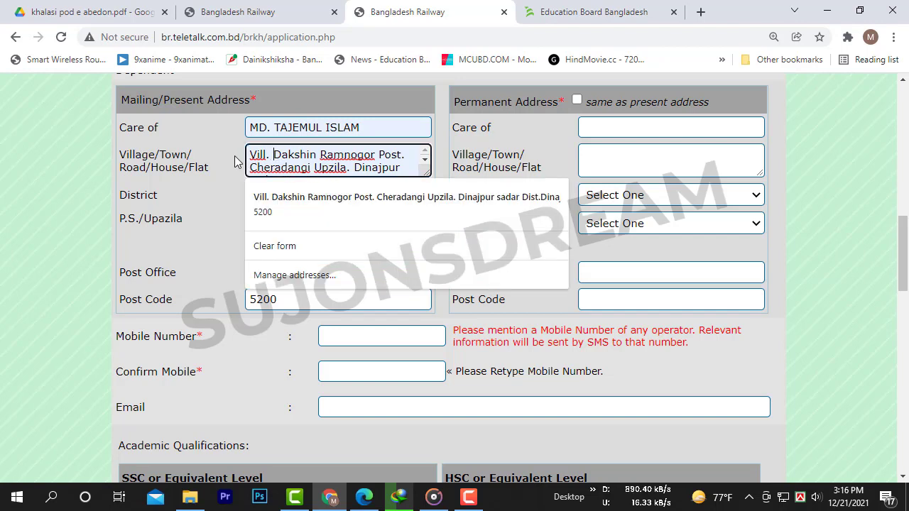
click(210, 151)
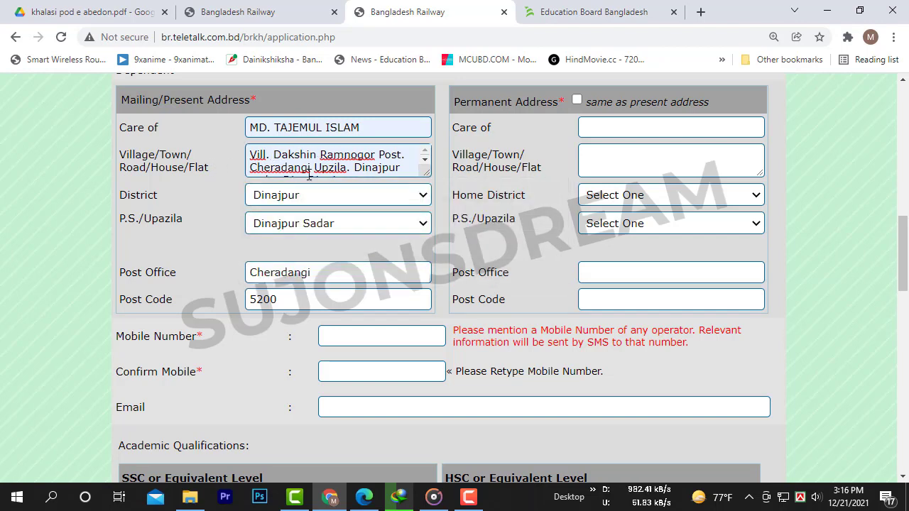
scroll(311, 164, down, 1)
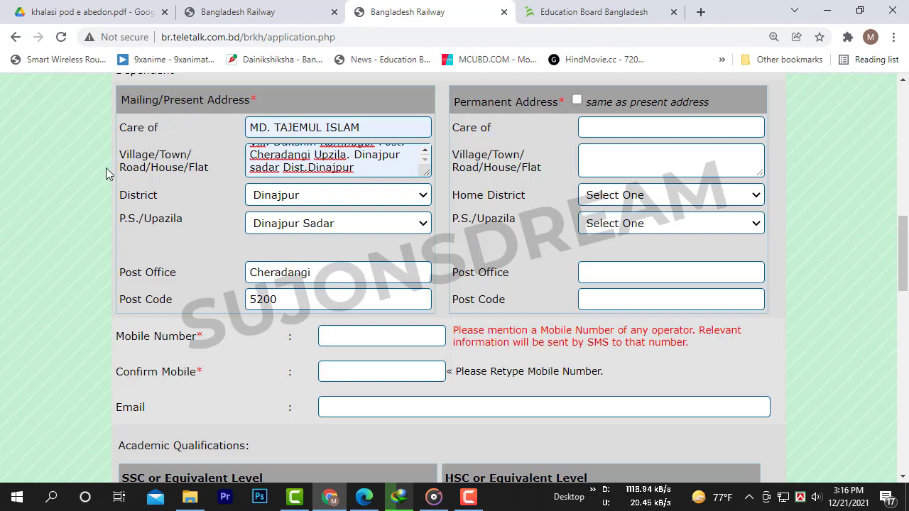
Make the permanent address match the present one and enter the mobile number plus its confirmation
click(577, 99)
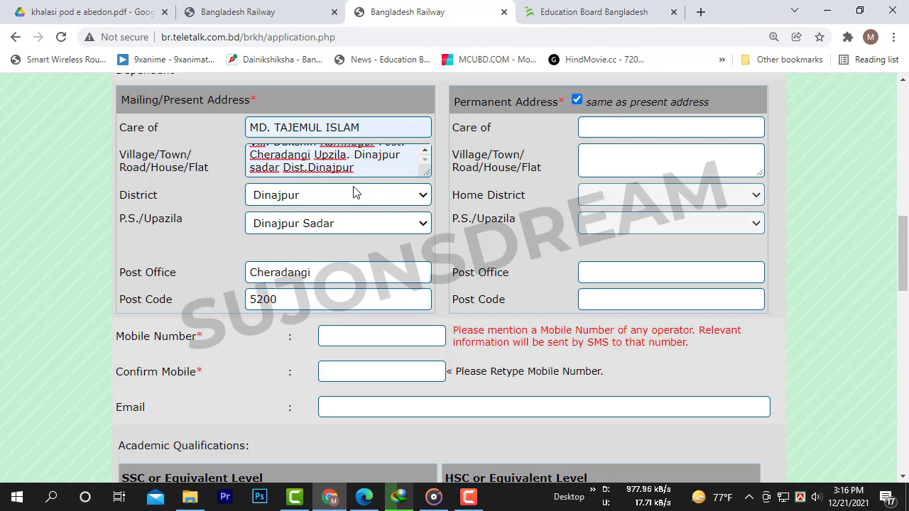
click(333, 338)
text(015)
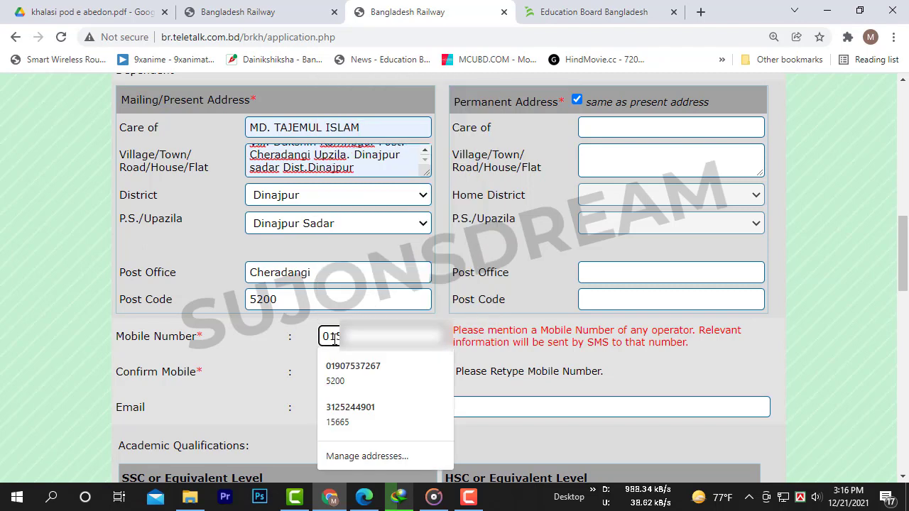
text(****)
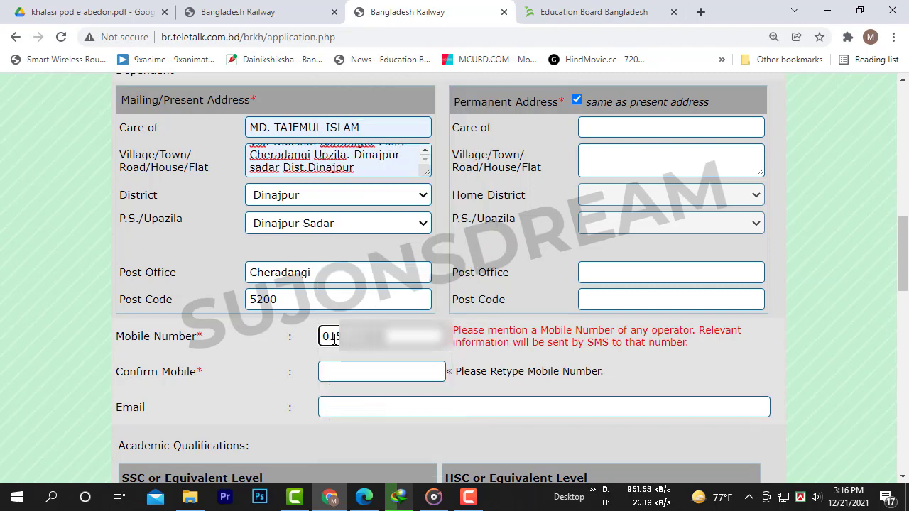
click(375, 371)
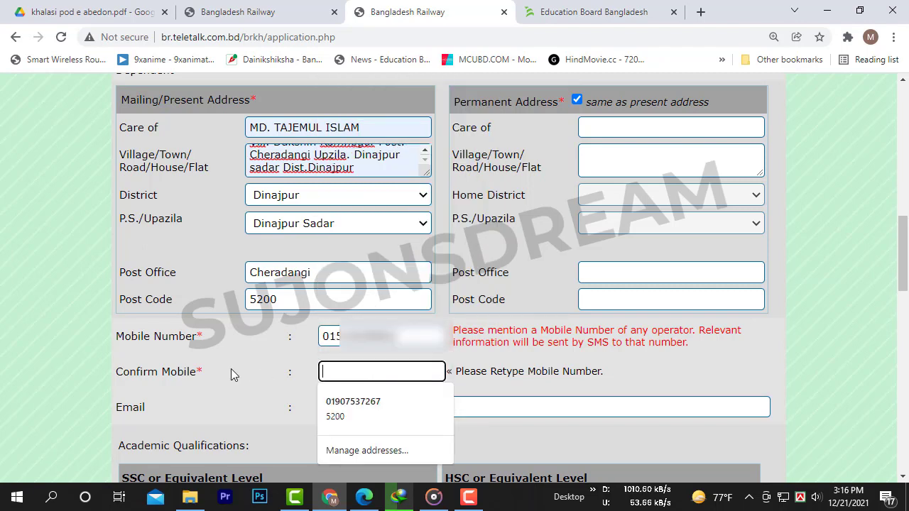
text(015*************)
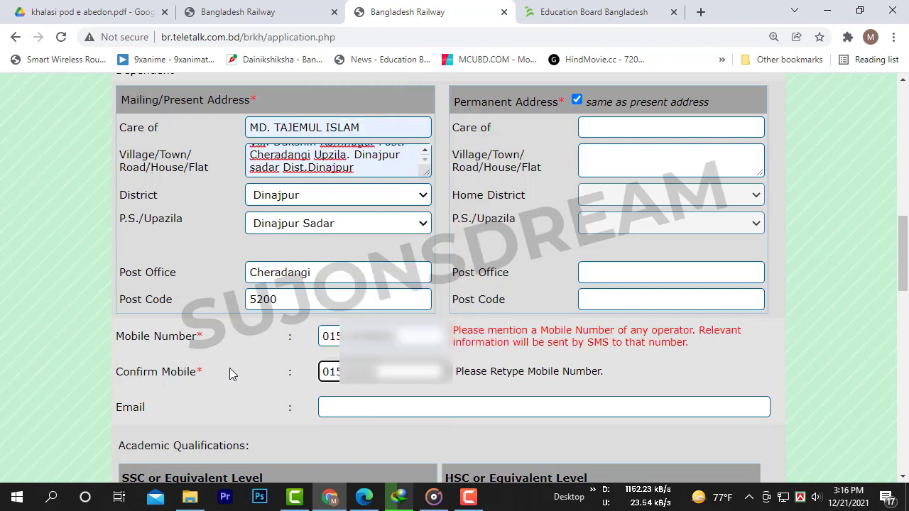
text(****)
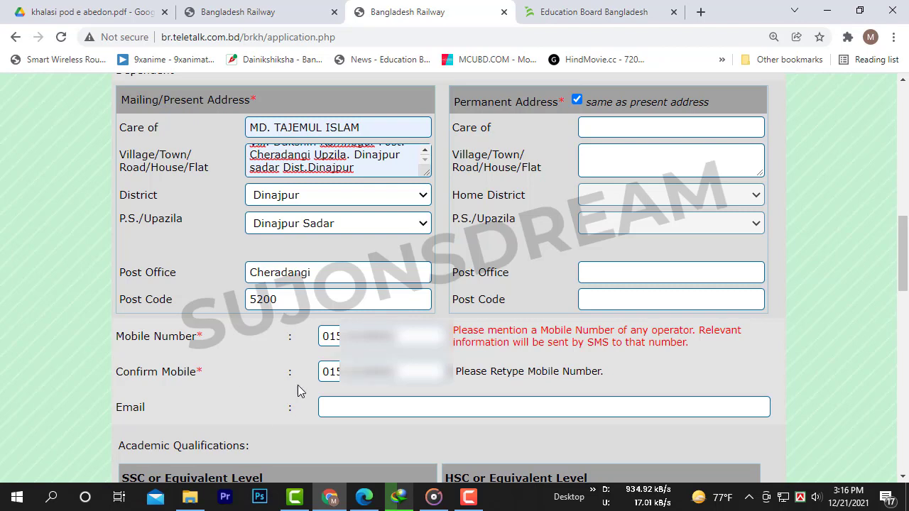
Fill the e-mail field from the saved autofill suggestion
click(343, 410)
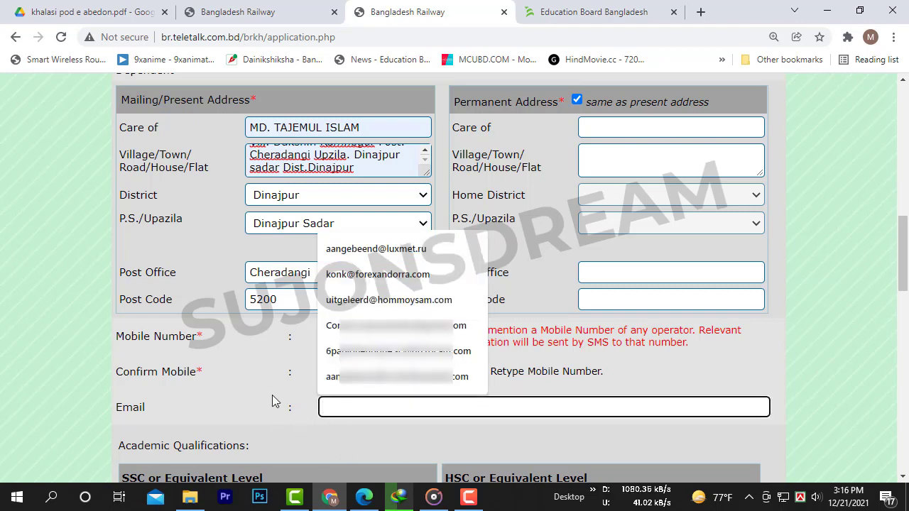
click(341, 325)
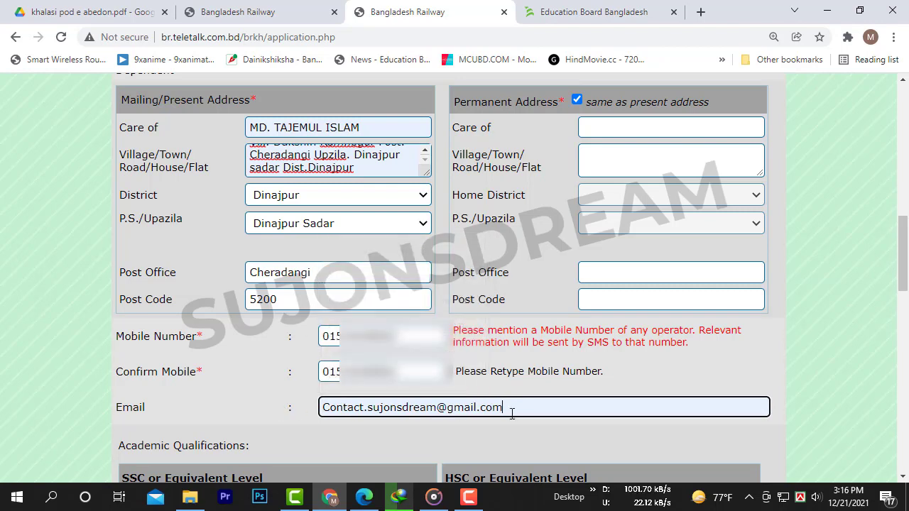
click(618, 380)
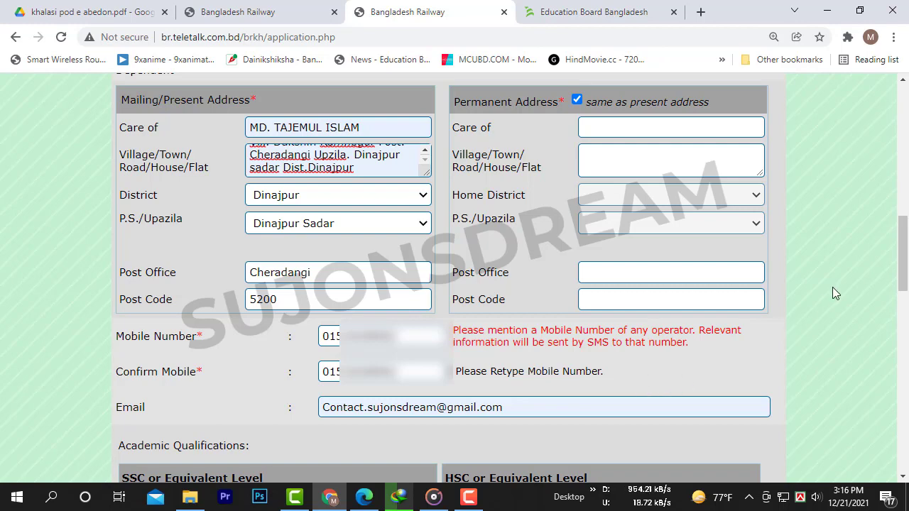
drag(903, 235, 903, 299)
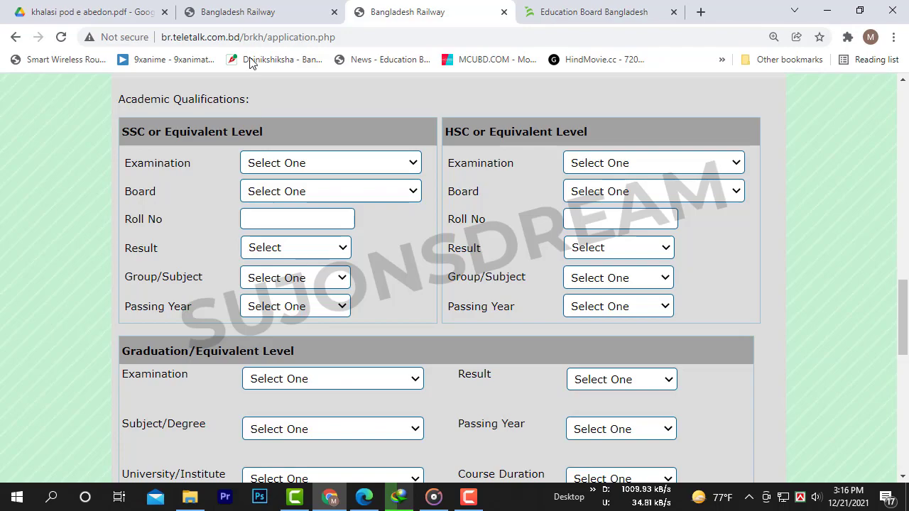
Review the khalasi pod e abedon.pdf circular, then return to the application form
click(92, 12)
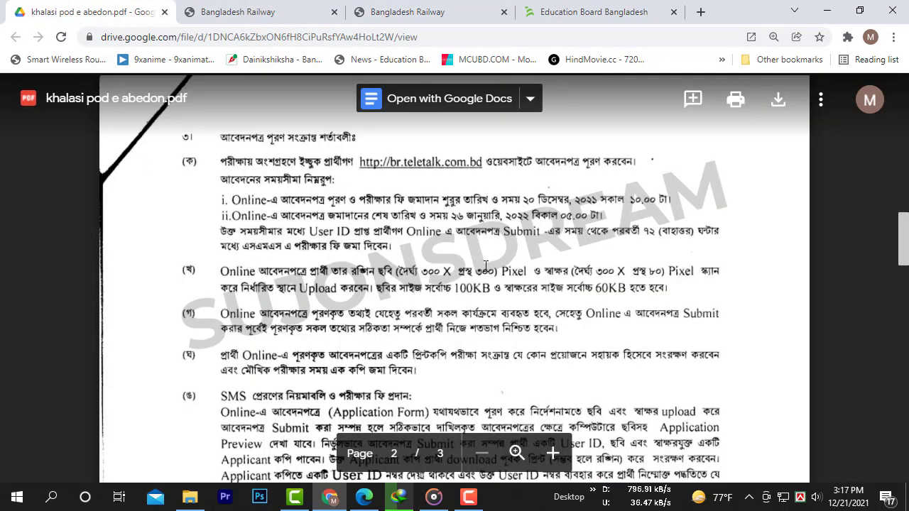
scroll(500, 264, down, 5)
scroll(500, 264, up, 10)
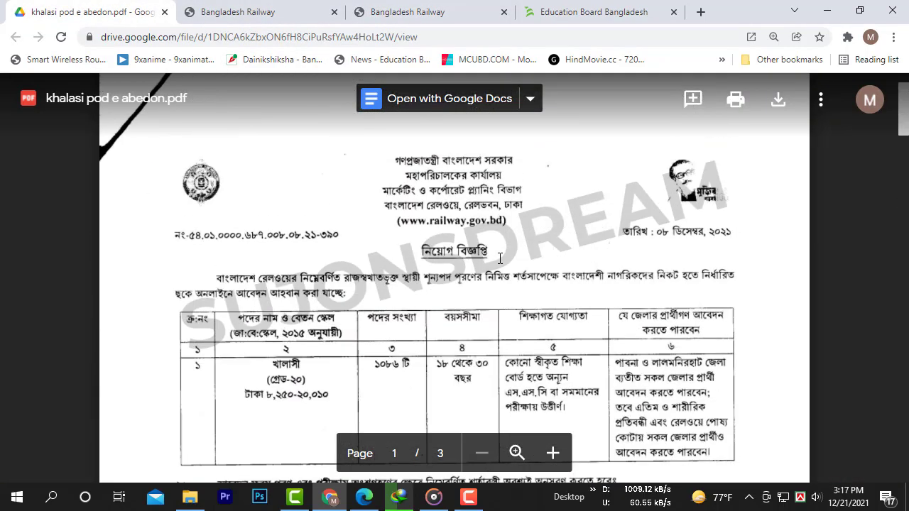
scroll(520, 240, down, 3)
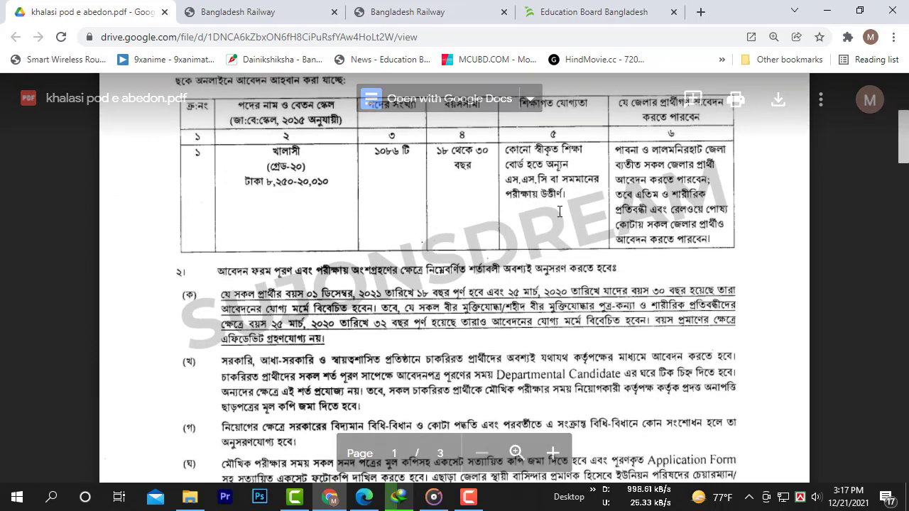
click(426, 8)
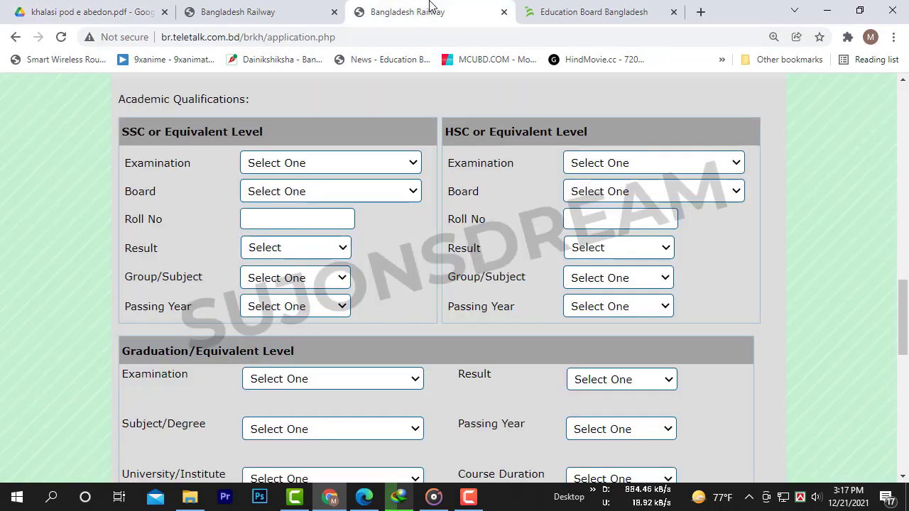
Choose S.S.C, select the Dinajpur board and fill the roll number from autofill
click(270, 163)
click(270, 195)
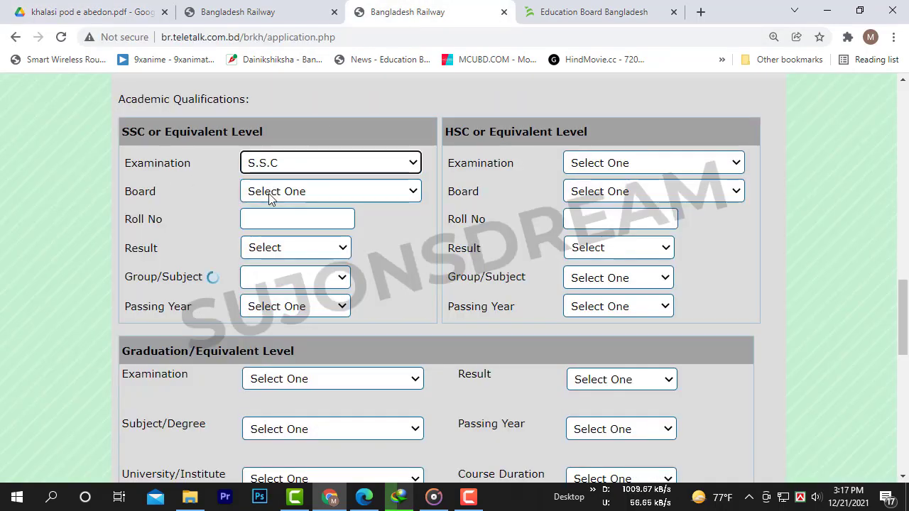
click(255, 191)
key(Down)
key(Down)
key(Down)
key(Down)
key(Down)
key(Down)
key(Down)
key(Down)
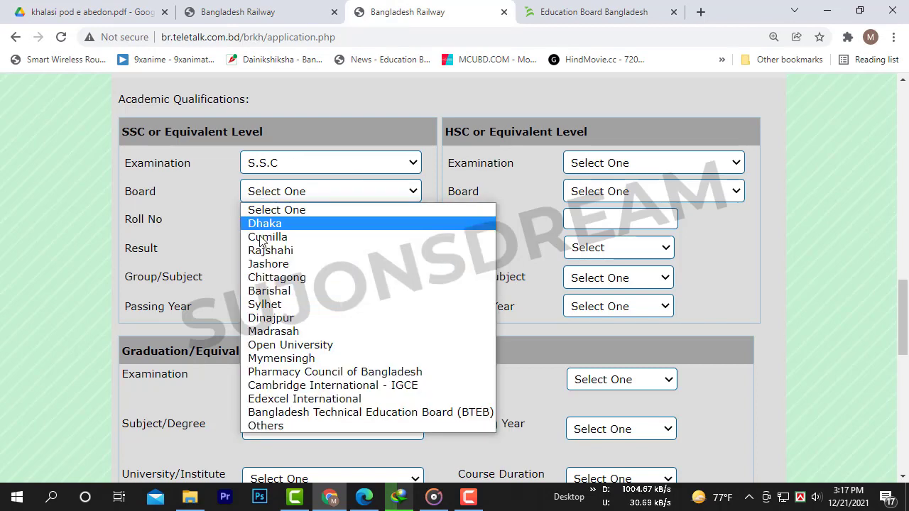
key(Return)
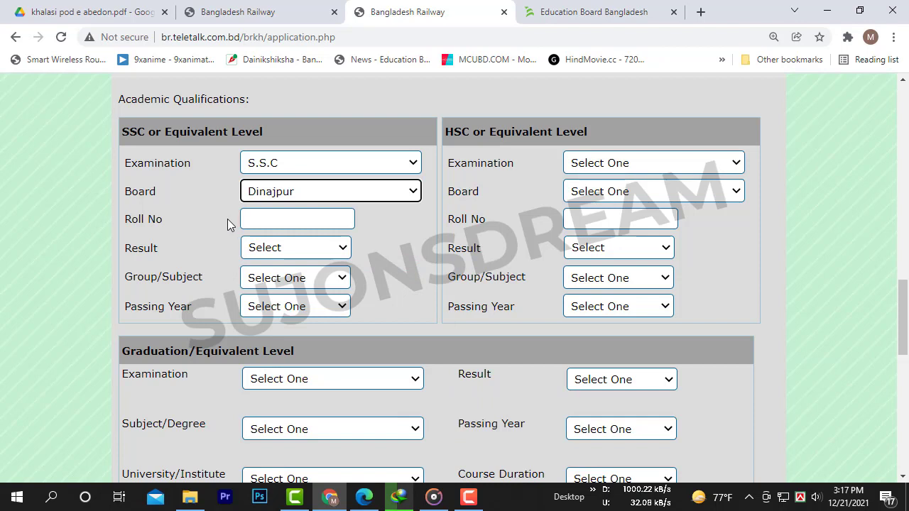
key(Tab)
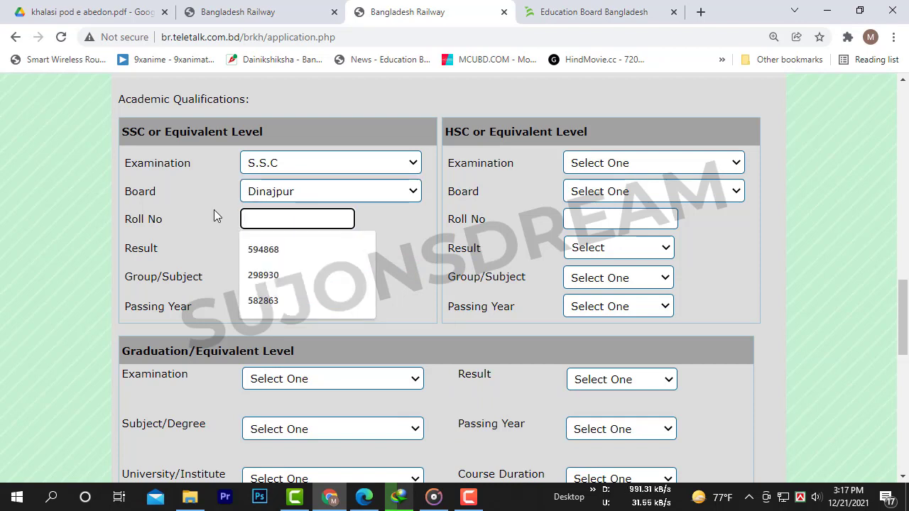
click(280, 249)
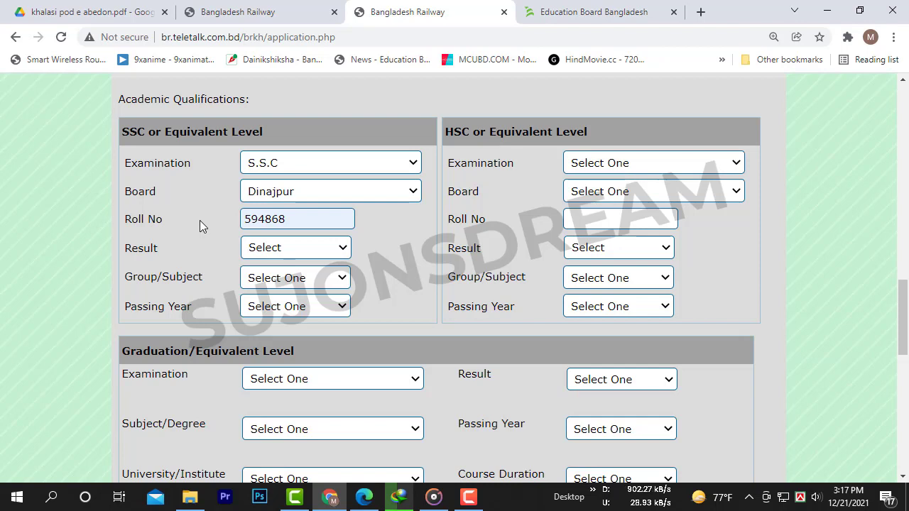
Set the SSC result type to GPA (out of 5) with GPA 4.50
click(268, 250)
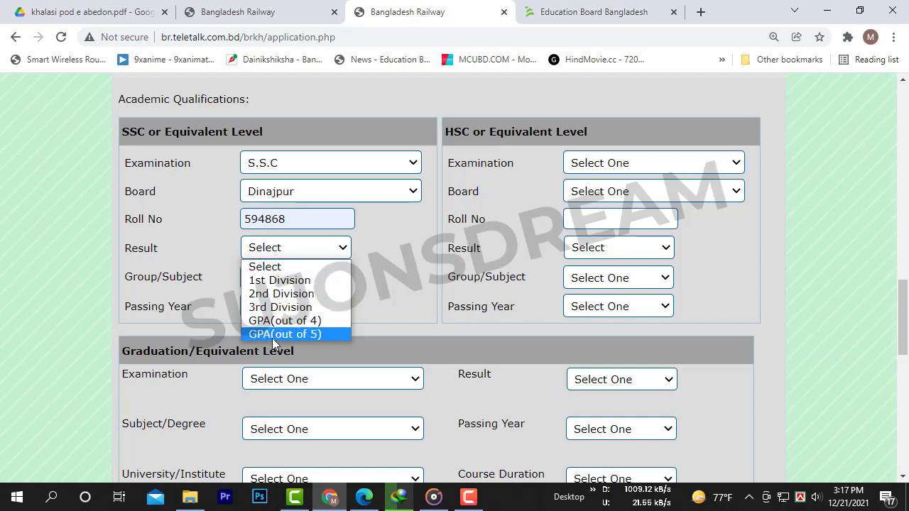
click(313, 335)
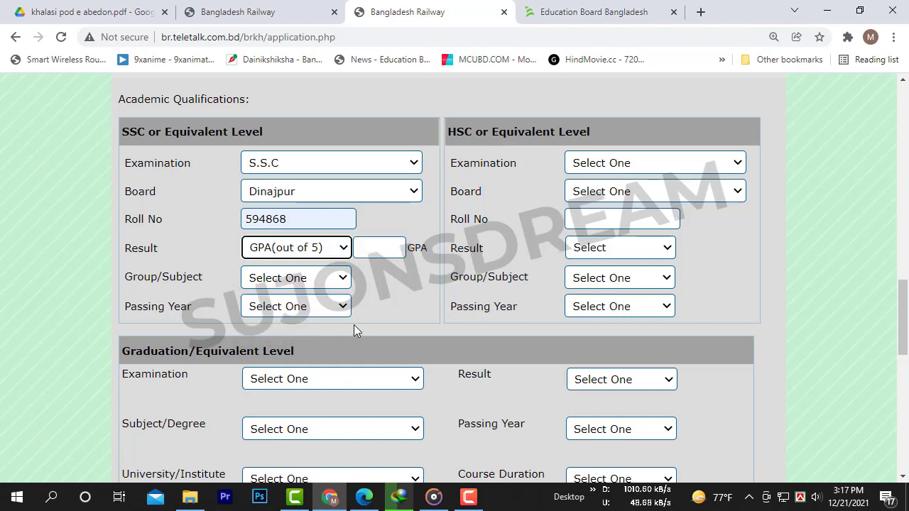
click(372, 244)
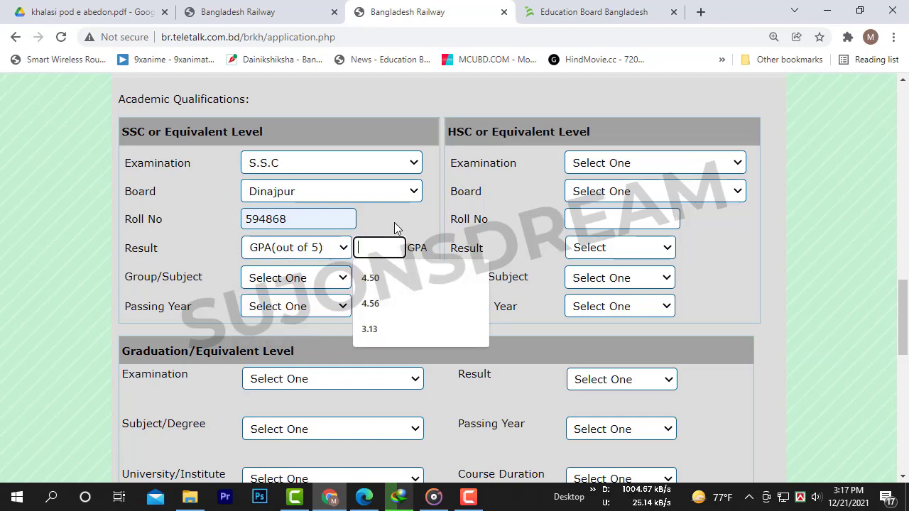
click(383, 283)
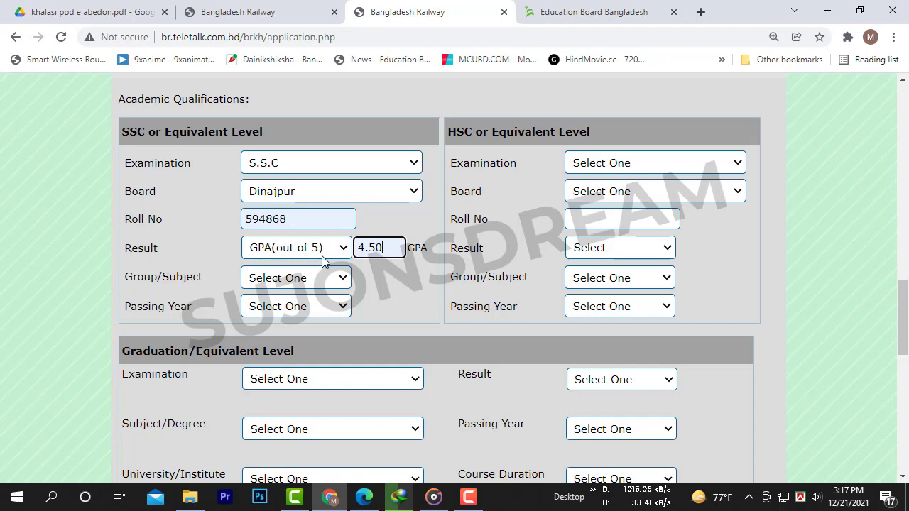
click(417, 252)
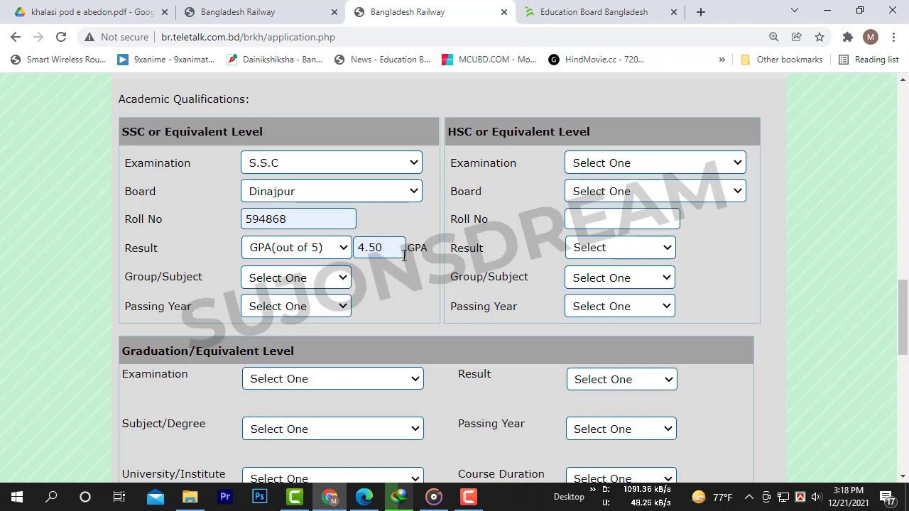
Set the SSC group to Humanities and the passing year to 2014
click(263, 286)
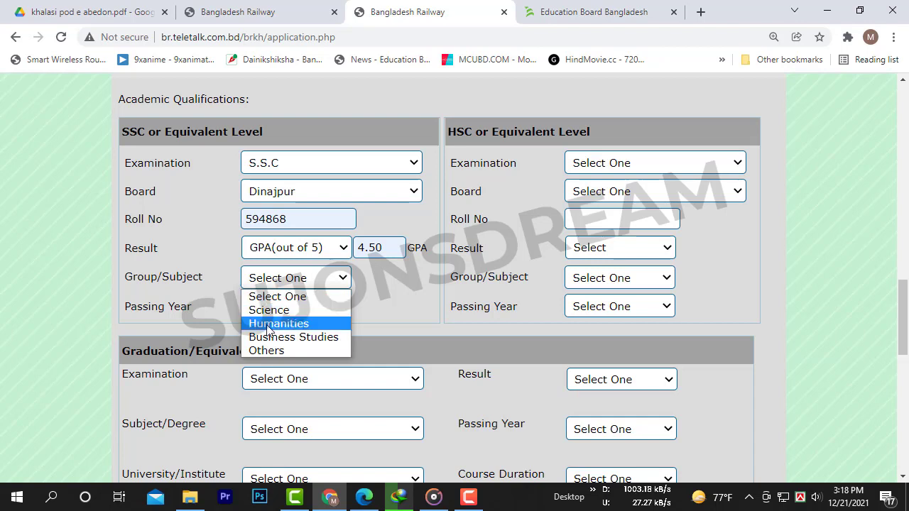
click(268, 327)
click(255, 313)
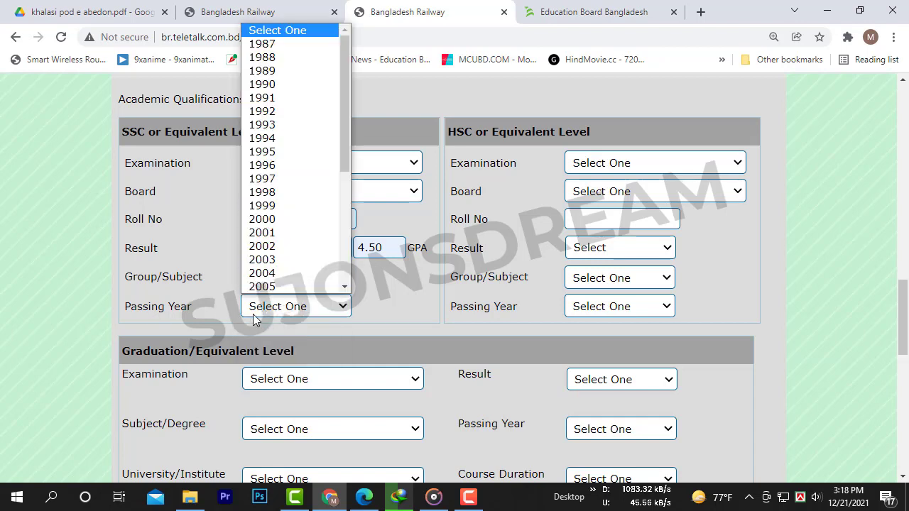
scroll(282, 255, down, 3)
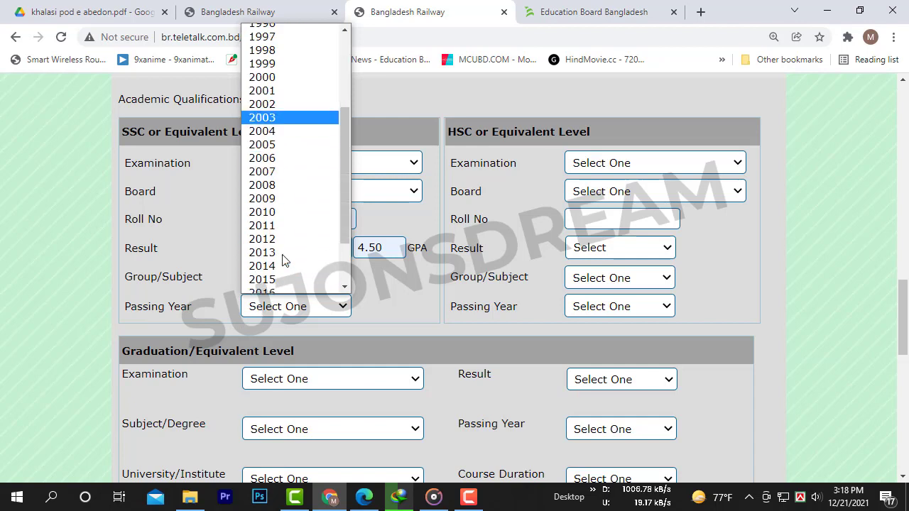
click(282, 266)
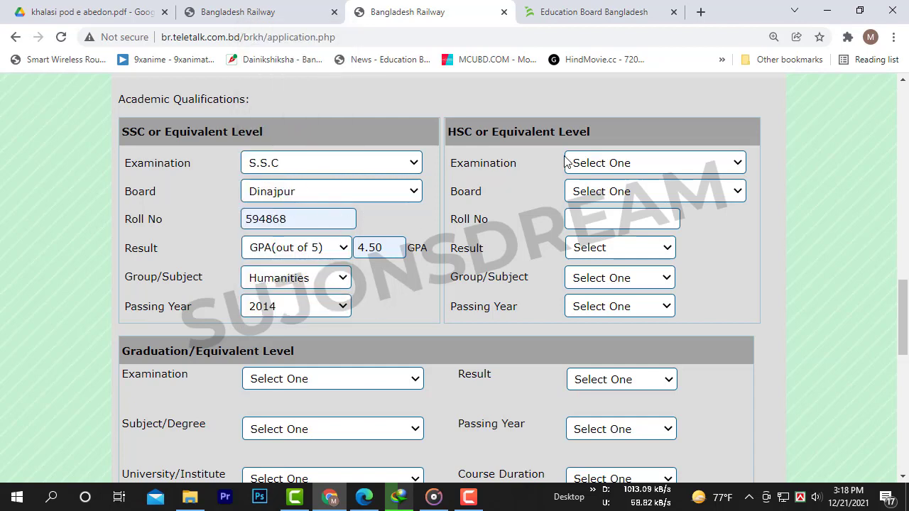
scroll(534, 234, down, 6)
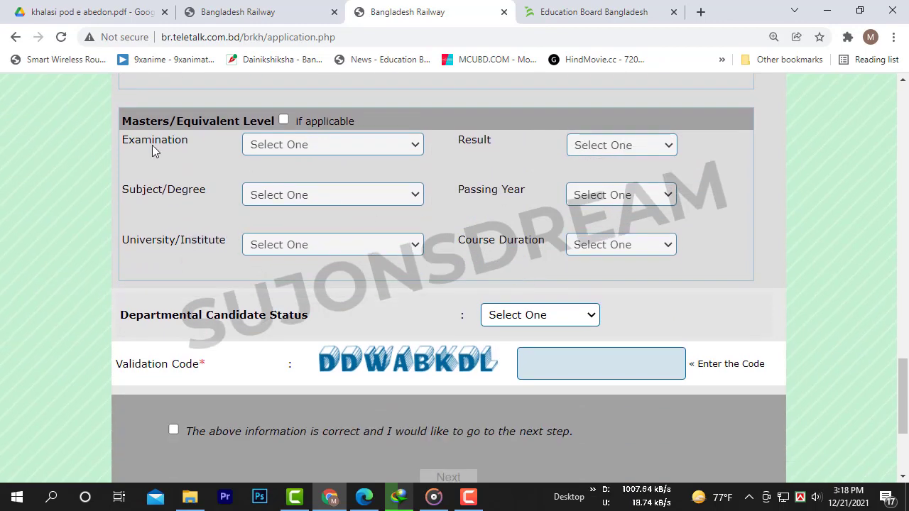
Set Departmental Candidate Status to None
scroll(495, 197, down, 2)
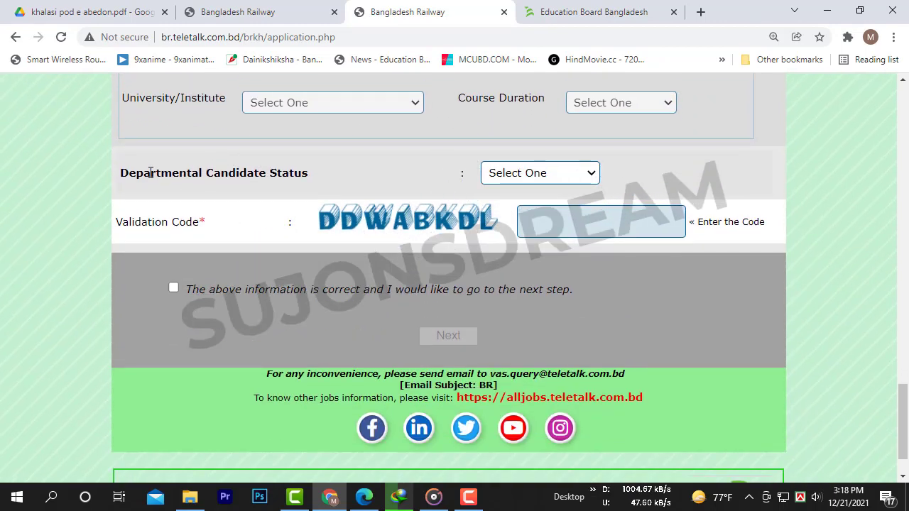
click(503, 175)
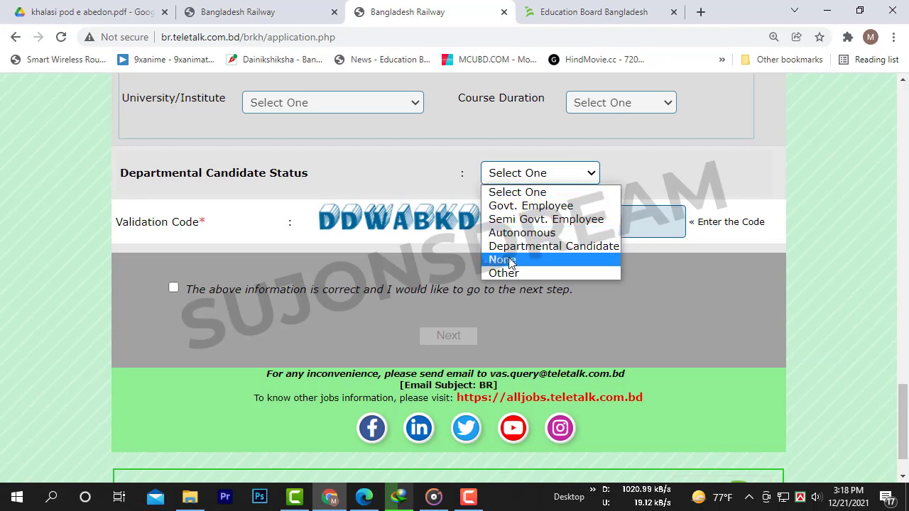
click(512, 260)
click(514, 177)
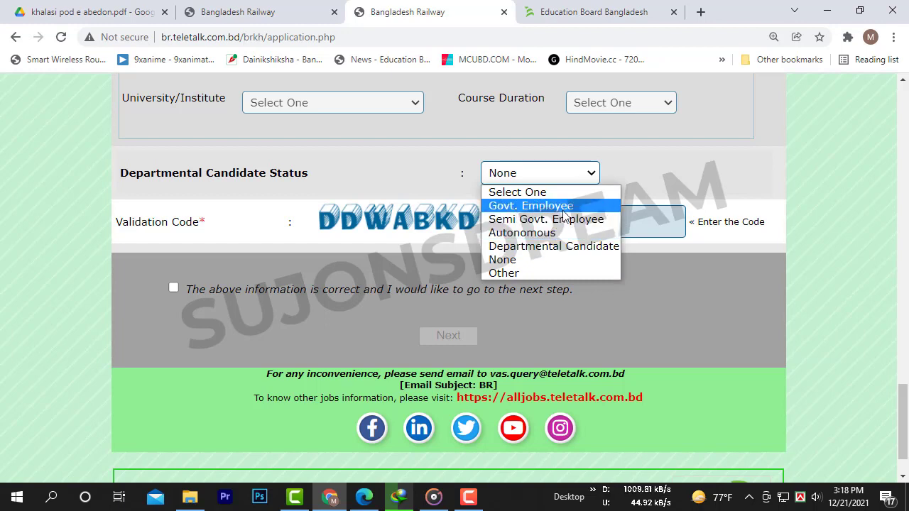
click(524, 263)
Enter the validation code, confirm the information and proceed to the application preview
click(644, 167)
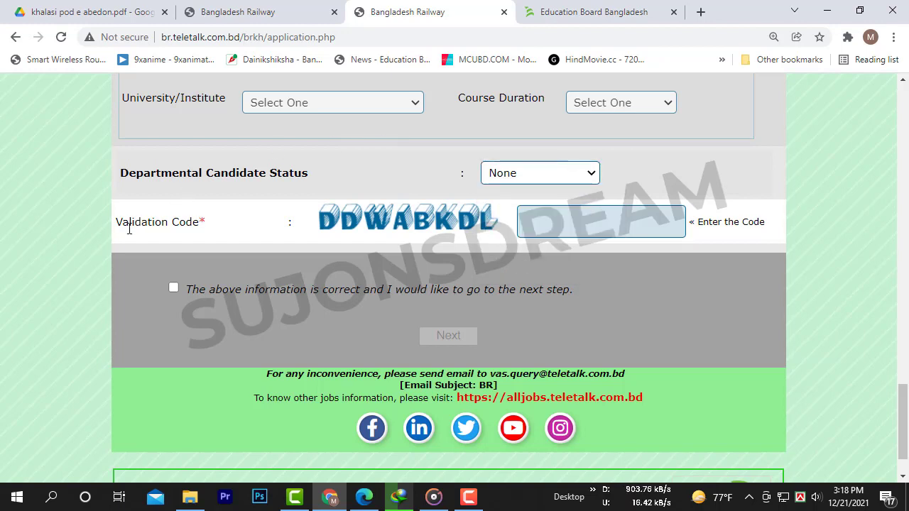
drag(384, 224, 536, 228)
text(D)
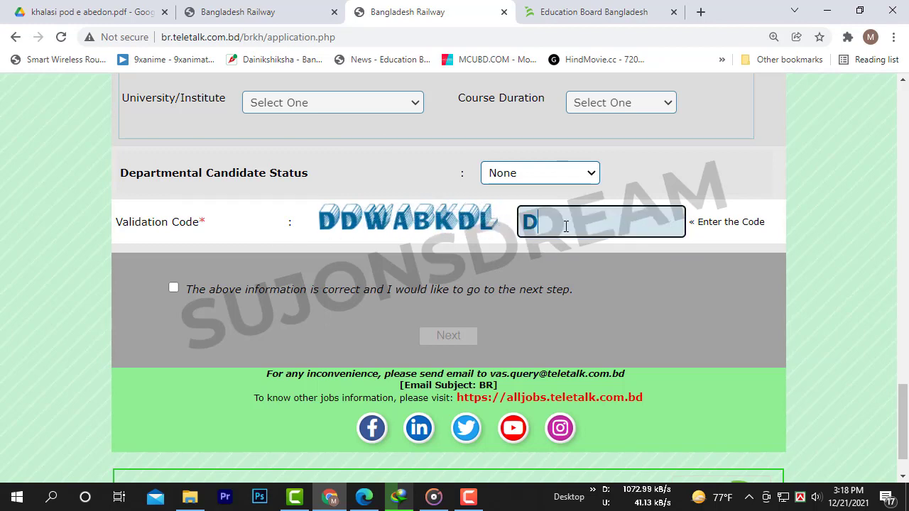
text(DWAB)
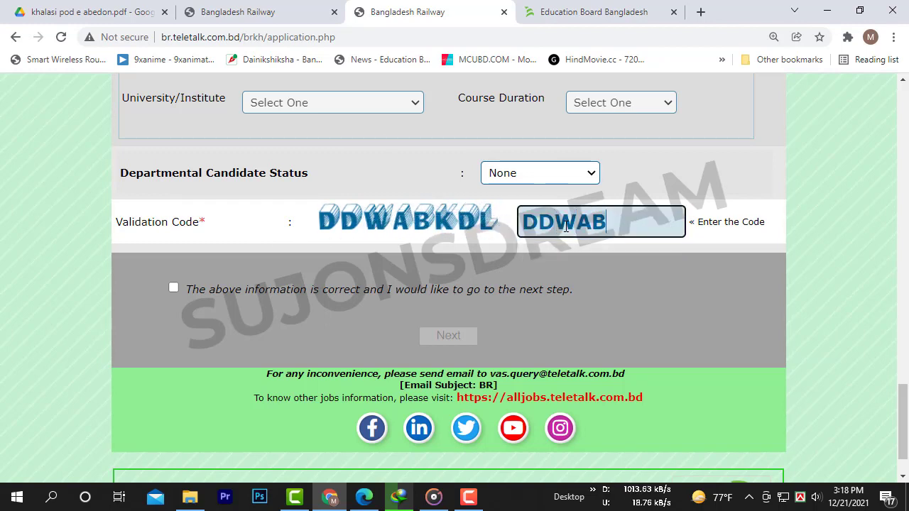
text(KDL)
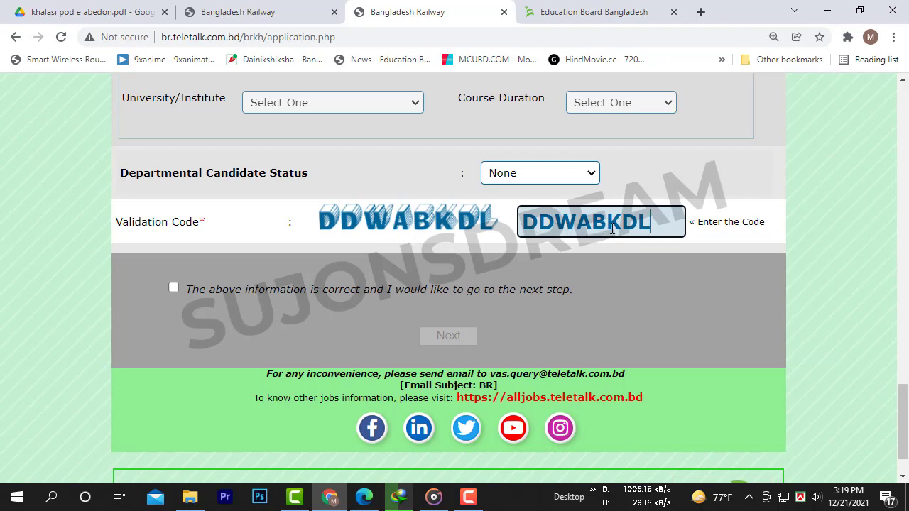
click(176, 289)
click(459, 335)
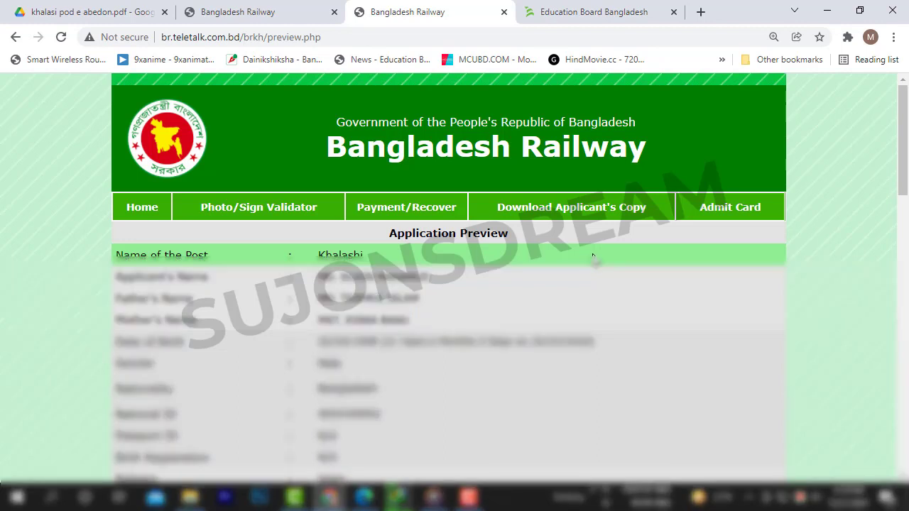
key(F11)
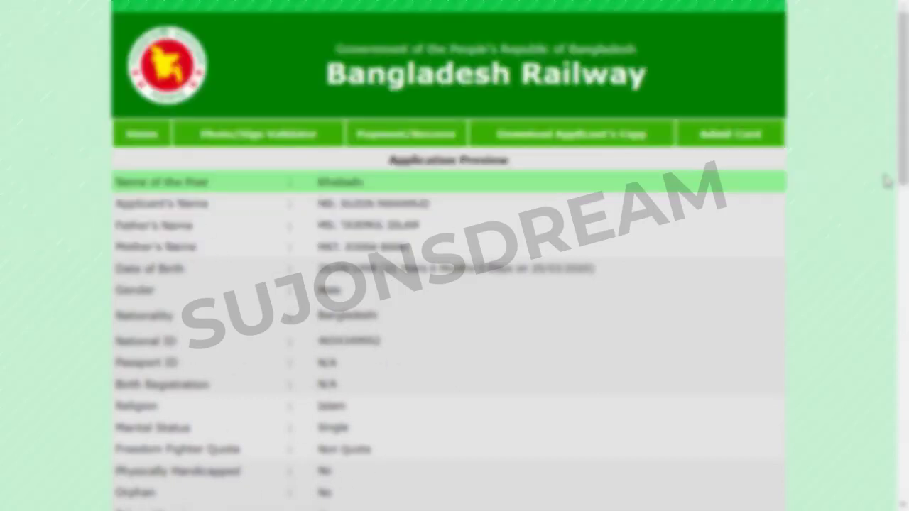
scroll(886, 181, down, 7)
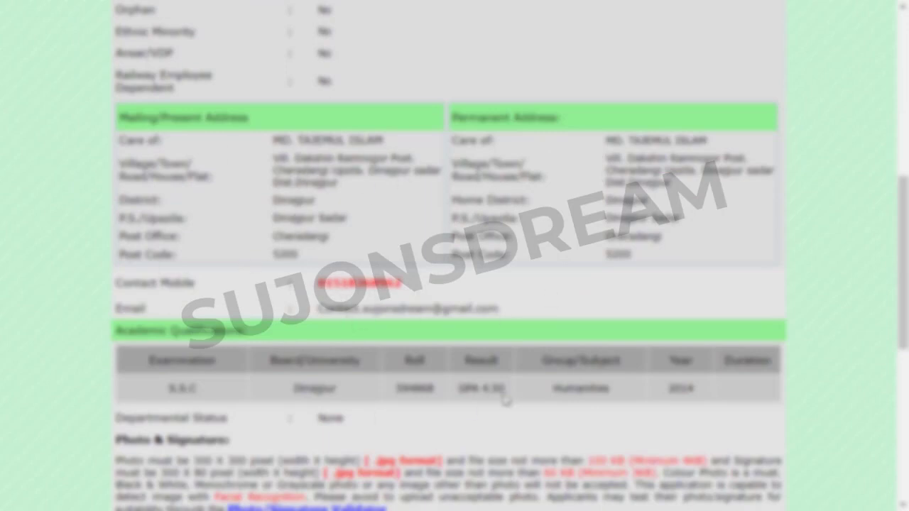
drag(904, 234, 907, 353)
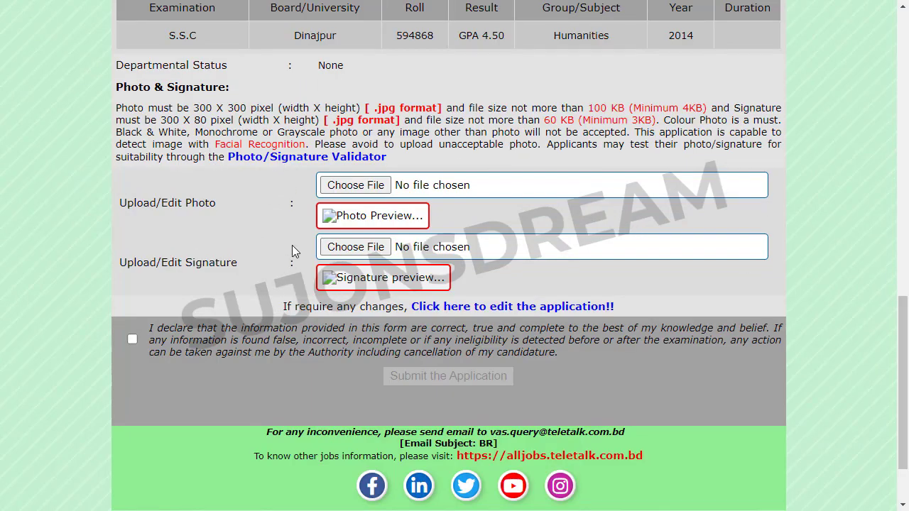
scroll(295, 252, up, 1)
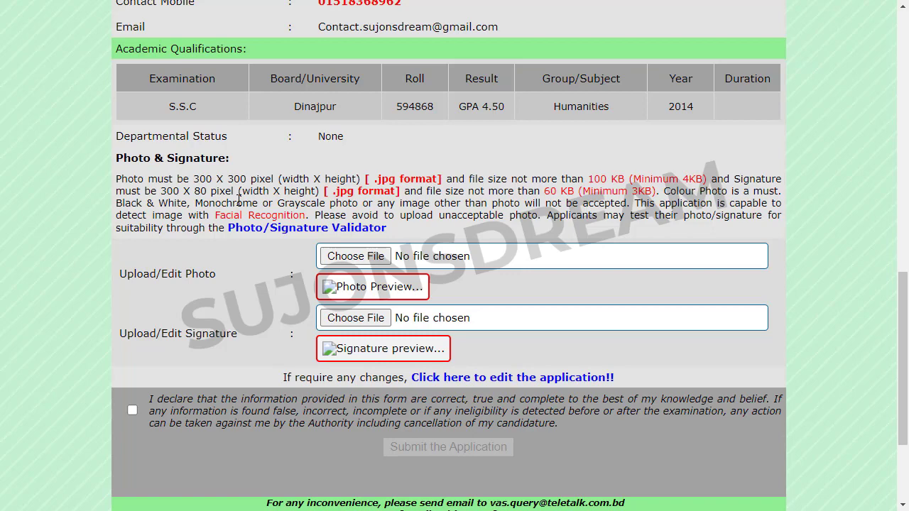
key(F11)
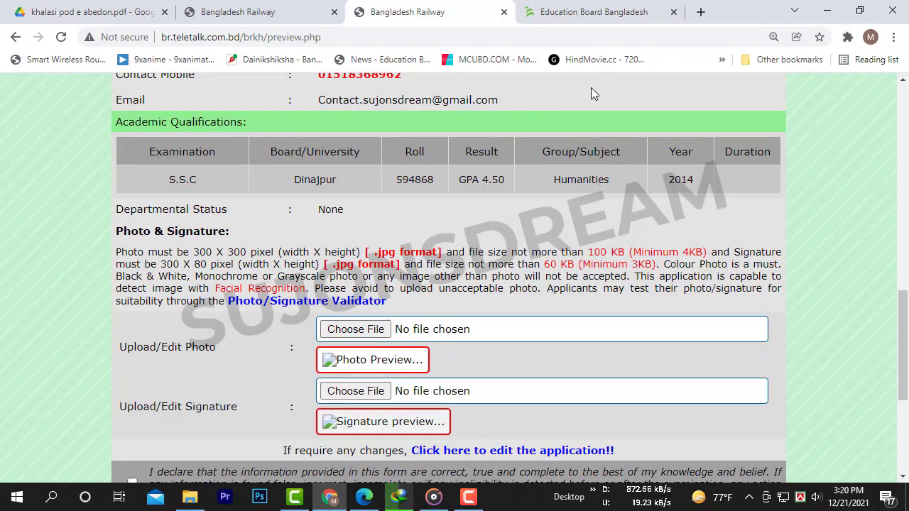
Open YouTube in a new tab and search for the 'sujon dream' channel
click(701, 14)
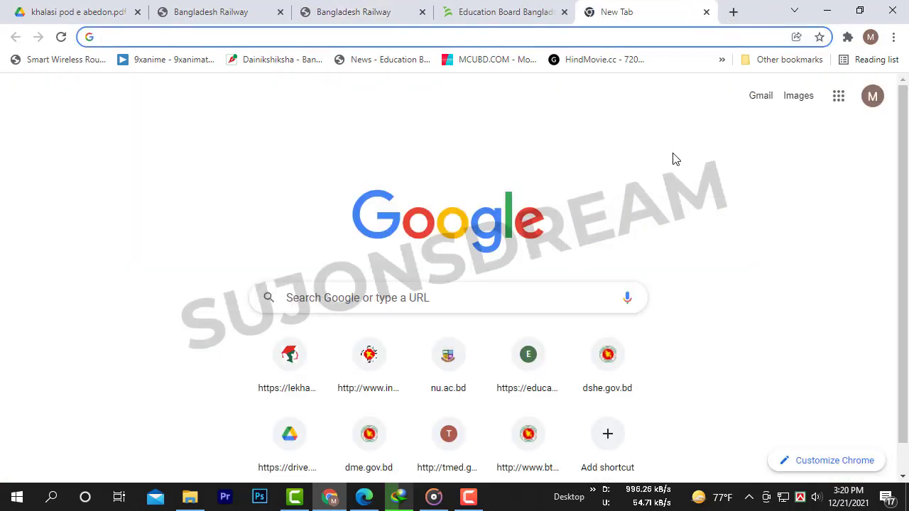
text(Y)
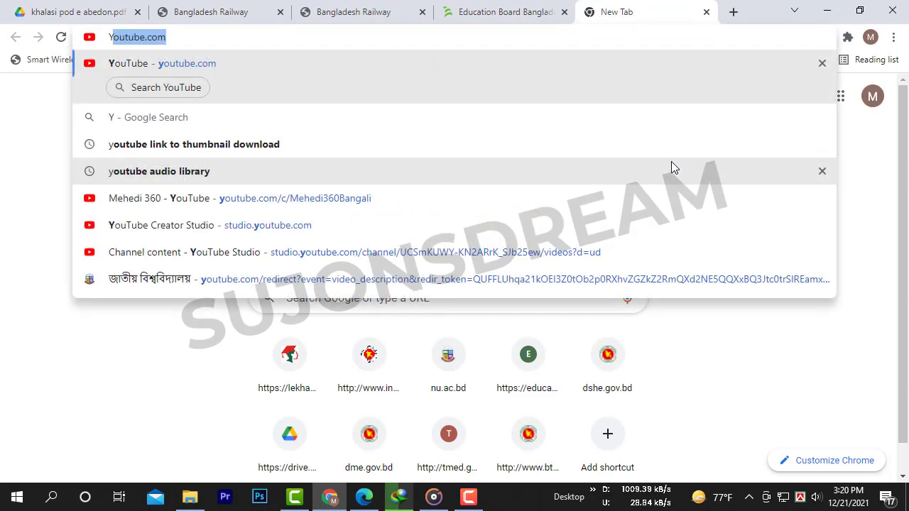
key(Return)
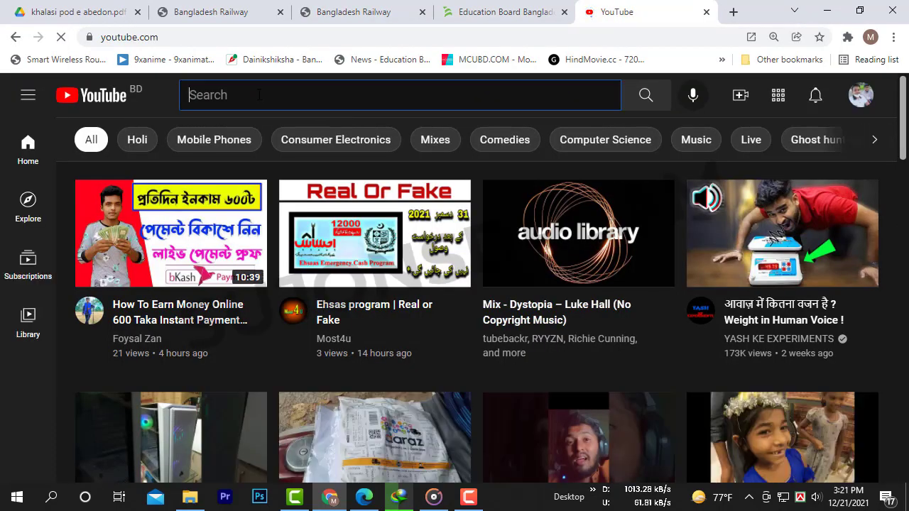
text(sUJO)
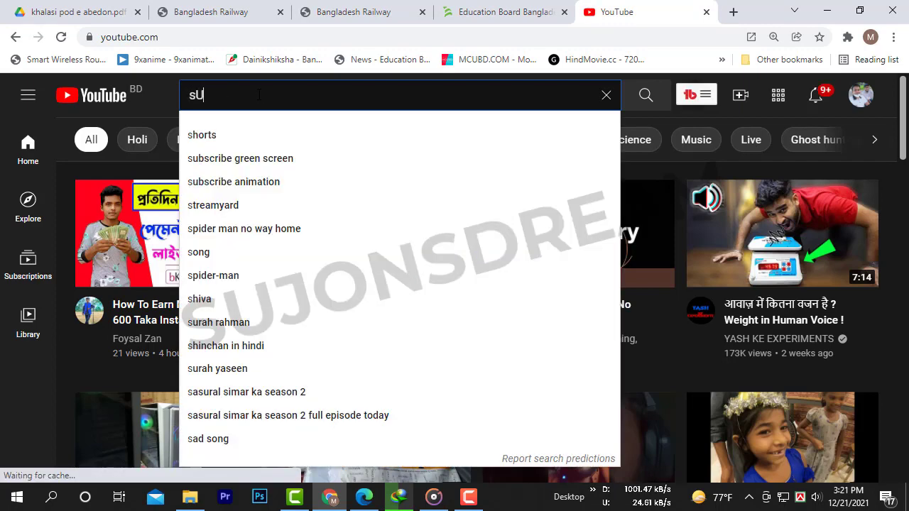
key(BackSpace)
key(BackSpace)
key(BackSpace)
text(u)
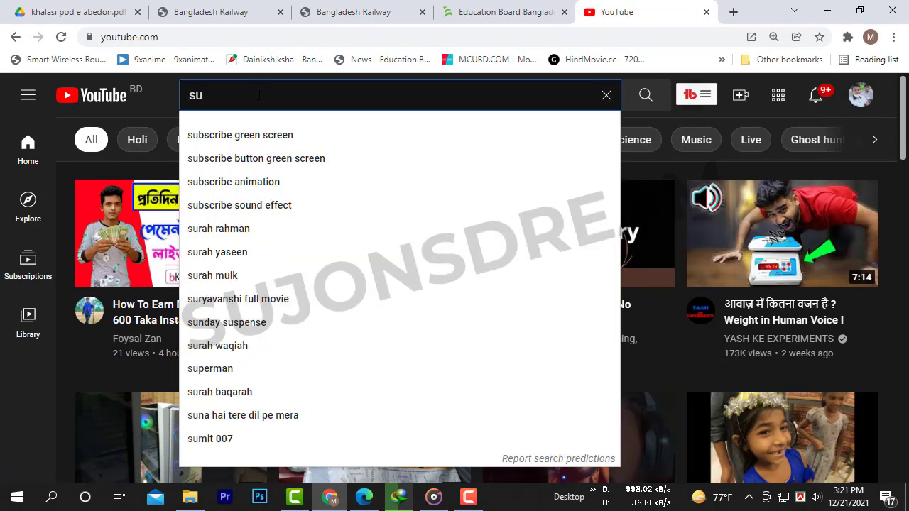
text(jonsdrem)
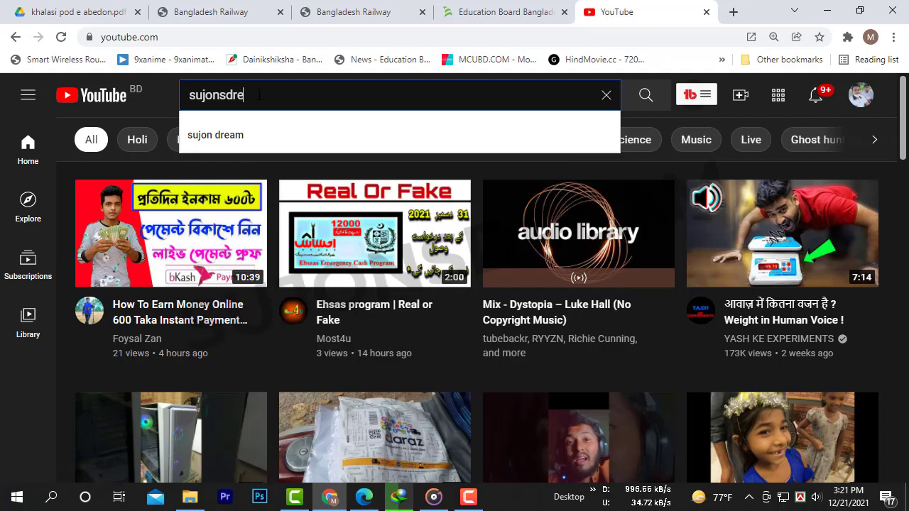
click(225, 135)
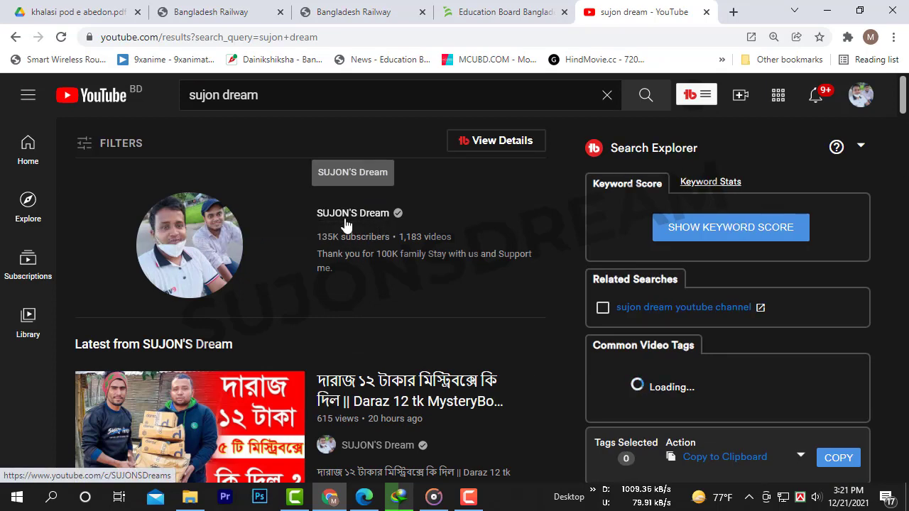
Open the channel's Videos list and play the photo and signature resize video
click(201, 231)
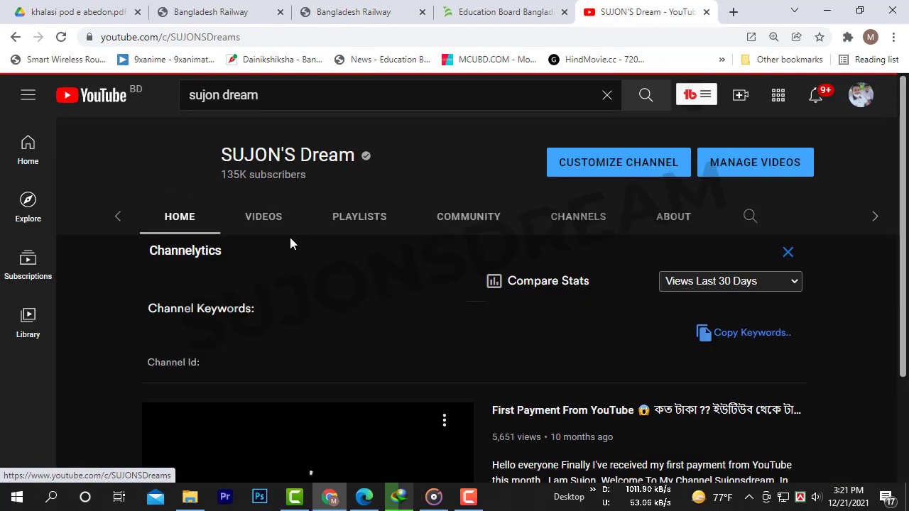
click(262, 219)
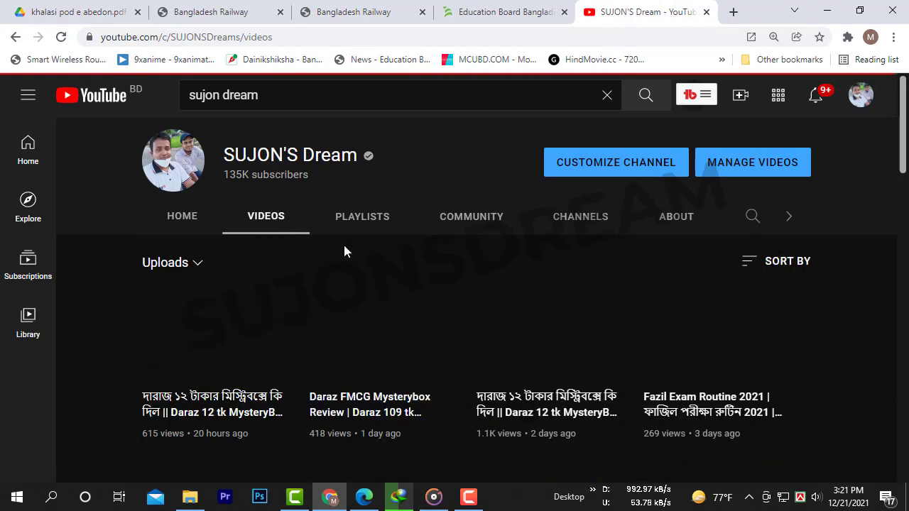
scroll(900, 162, down, 4)
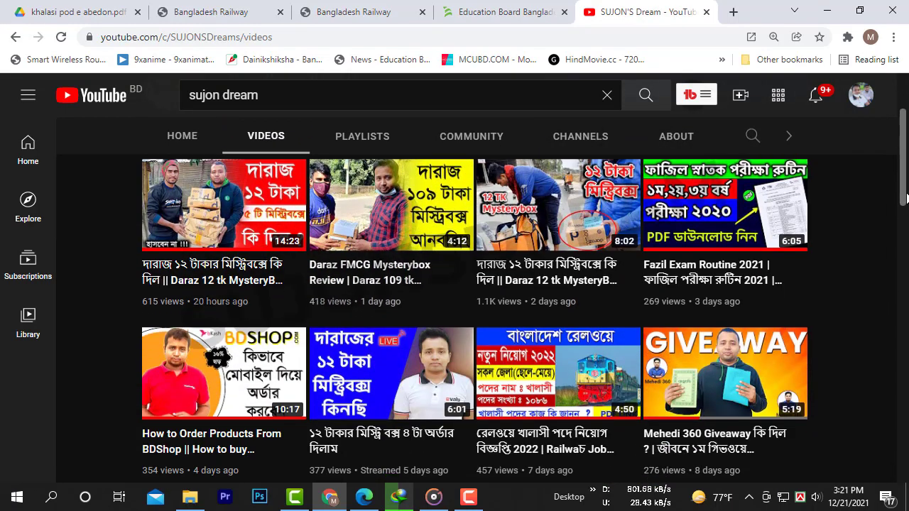
scroll(498, 319, down, 7)
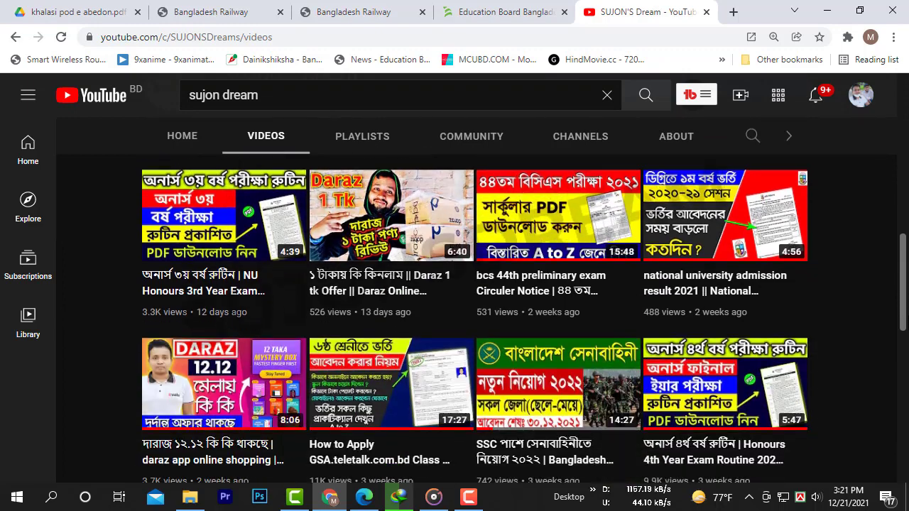
scroll(327, 306, down, 3)
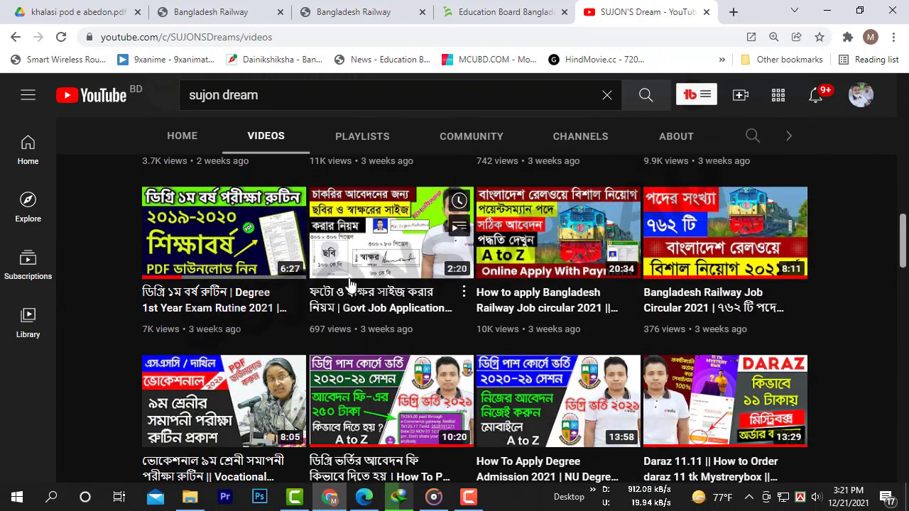
click(402, 303)
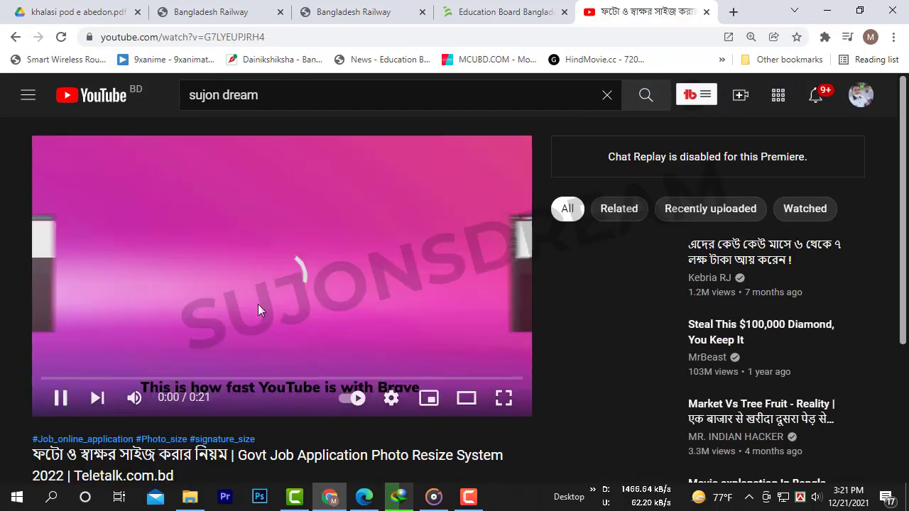
Pause the pre-roll ad and like the video
click(245, 304)
scroll(171, 338, down, 3)
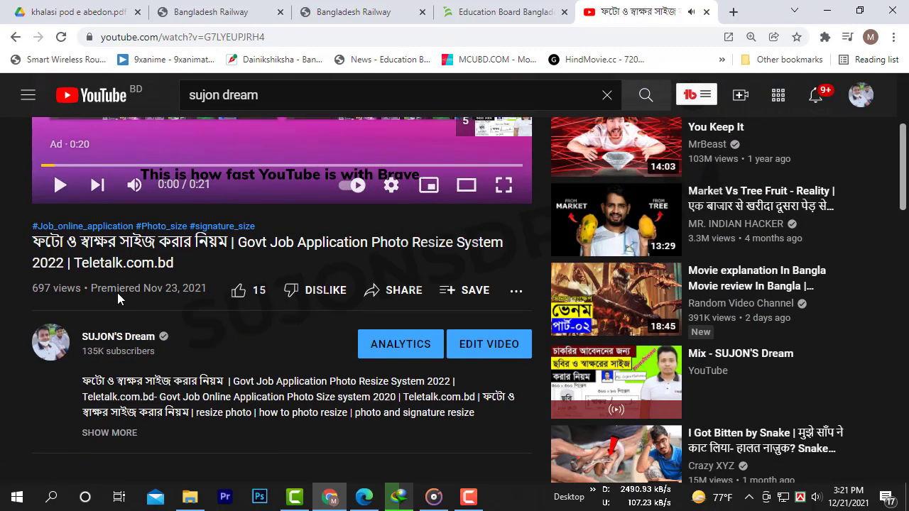
click(239, 294)
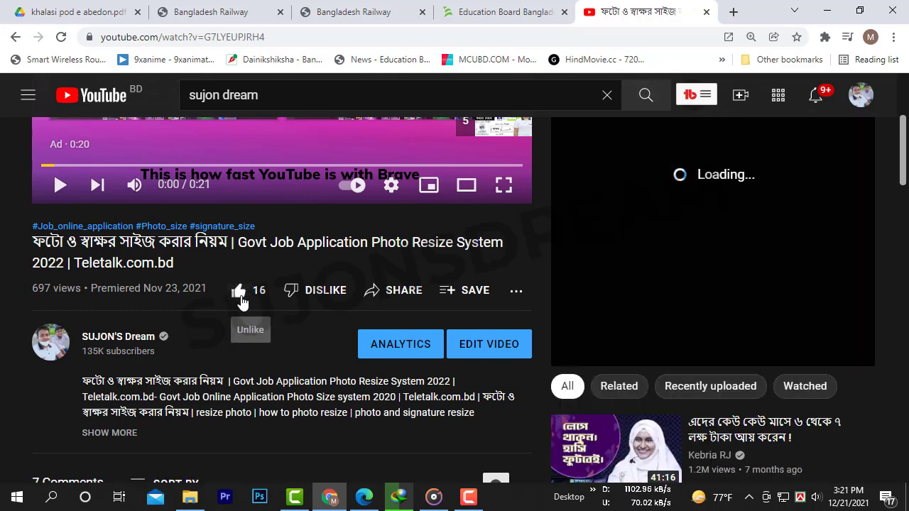
scroll(272, 312, up, 3)
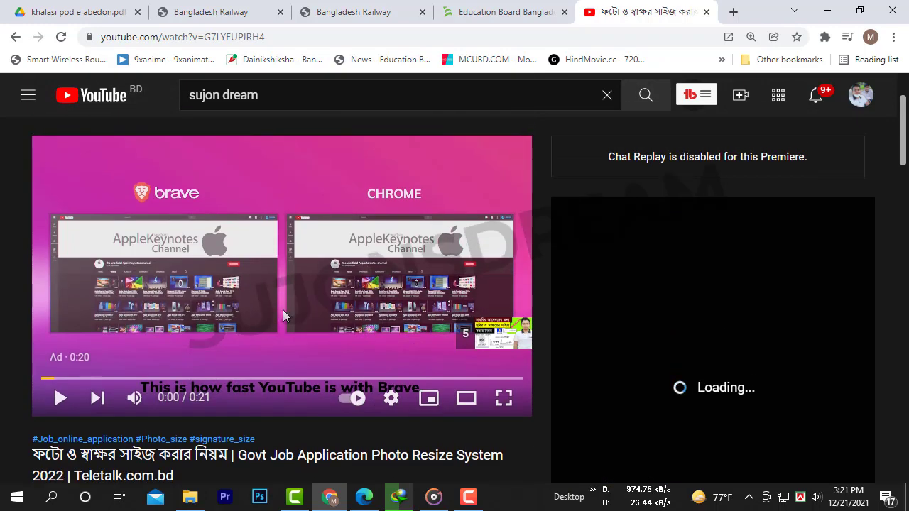
click(192, 497)
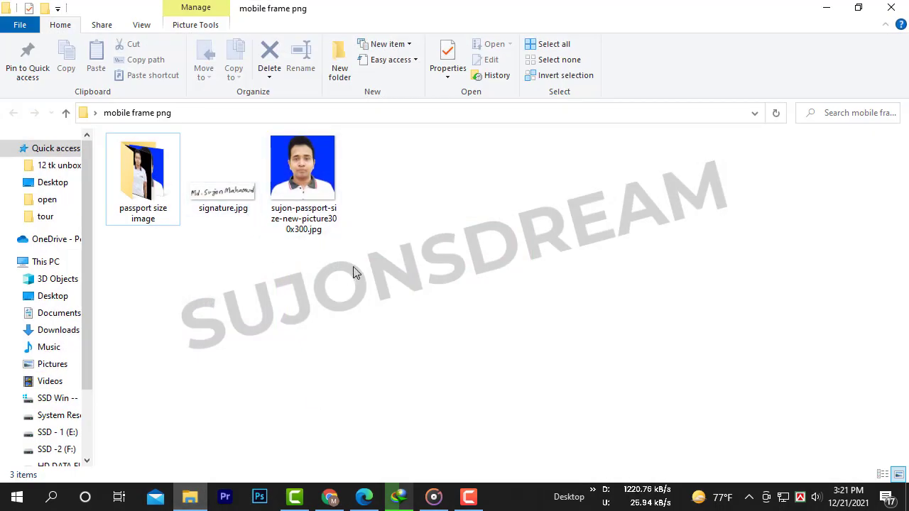
Check the passport photo and signature.jpg in the mobile frame png folder, then minimise the window
click(310, 232)
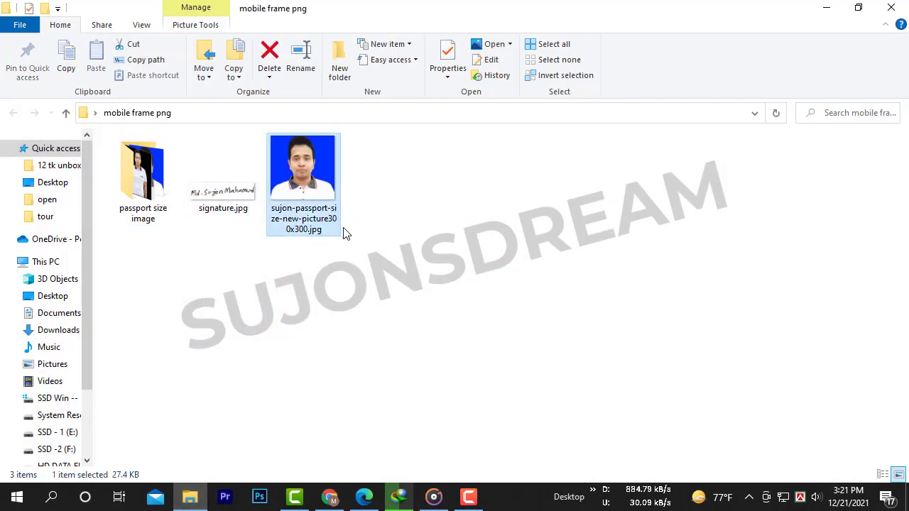
click(240, 194)
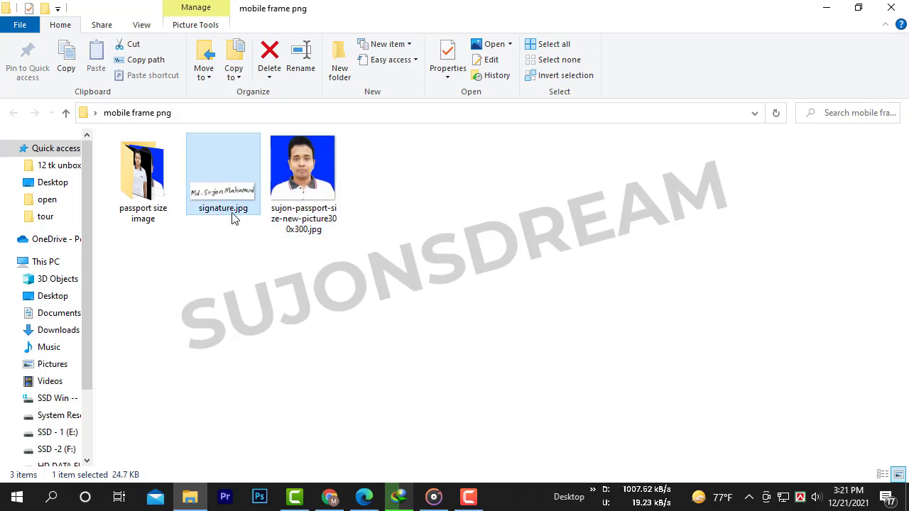
click(195, 500)
scroll(675, 293, down, 1)
scroll(675, 293, down, 3)
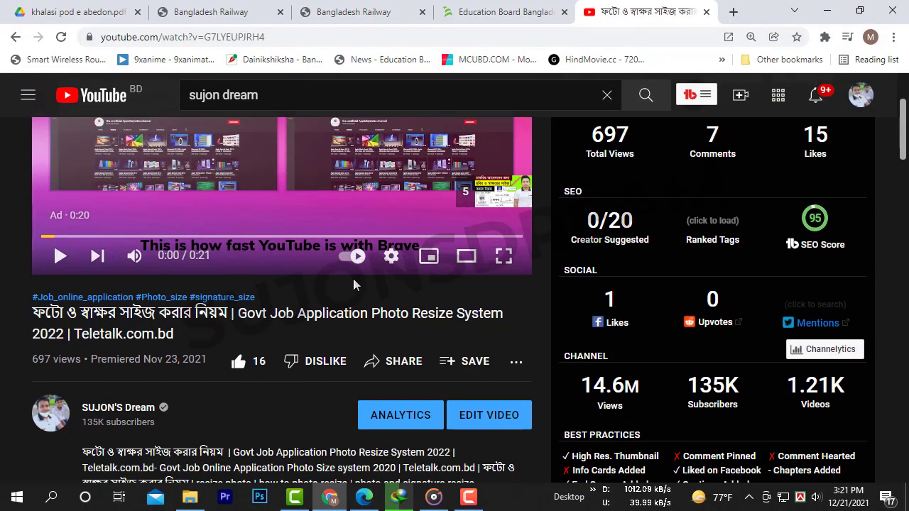
Upload the passport photo from the mobile frame png folder on the preview page
scroll(640, 320, up, 4)
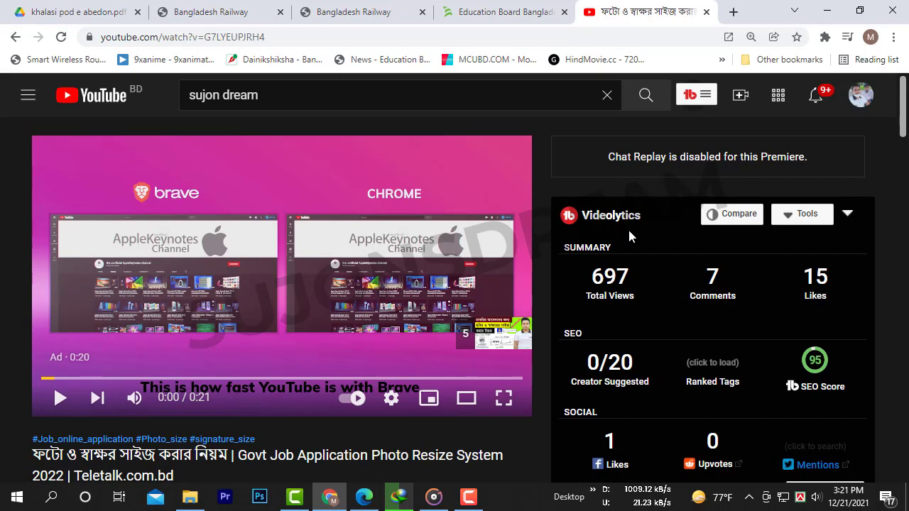
click(370, 13)
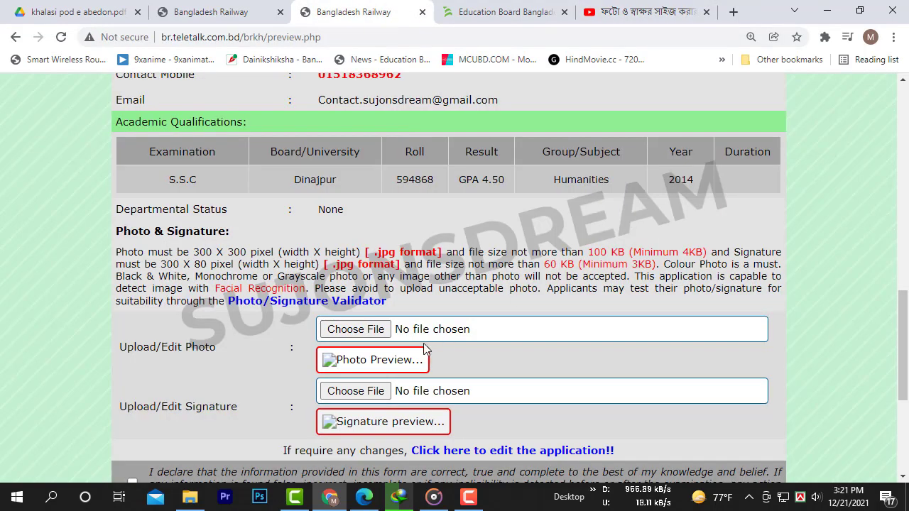
click(355, 329)
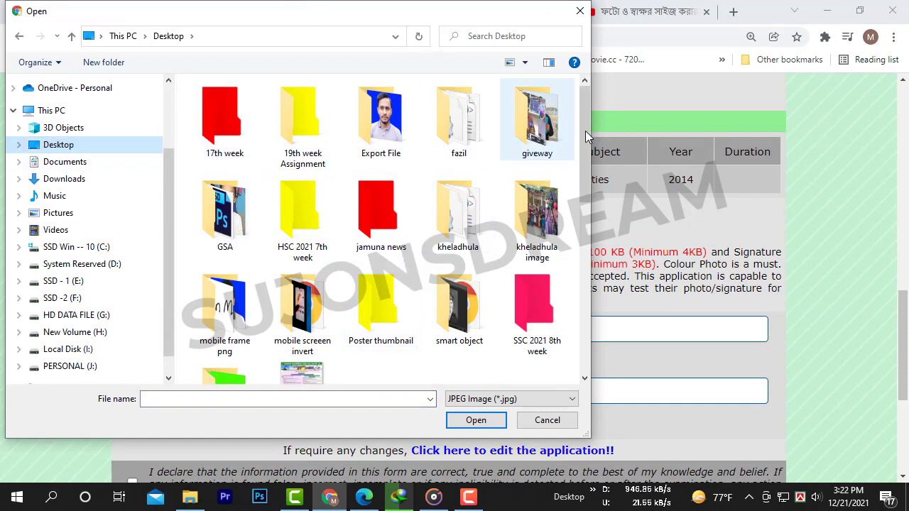
drag(586, 131, 586, 192)
double_click(226, 192)
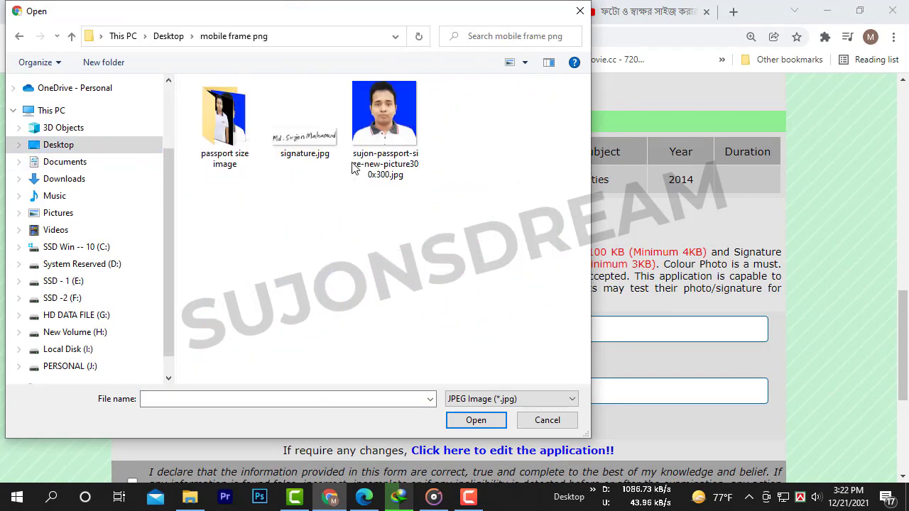
click(381, 132)
click(476, 420)
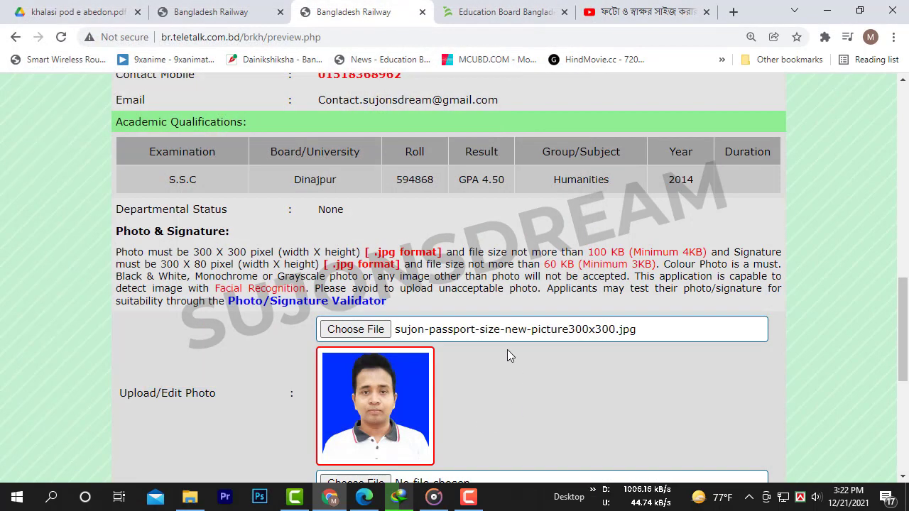
Upload signature.jpg, accept the declaration and submit the application
scroll(500, 342, down, 1)
scroll(500, 348, down, 1)
scroll(545, 285, down, 1)
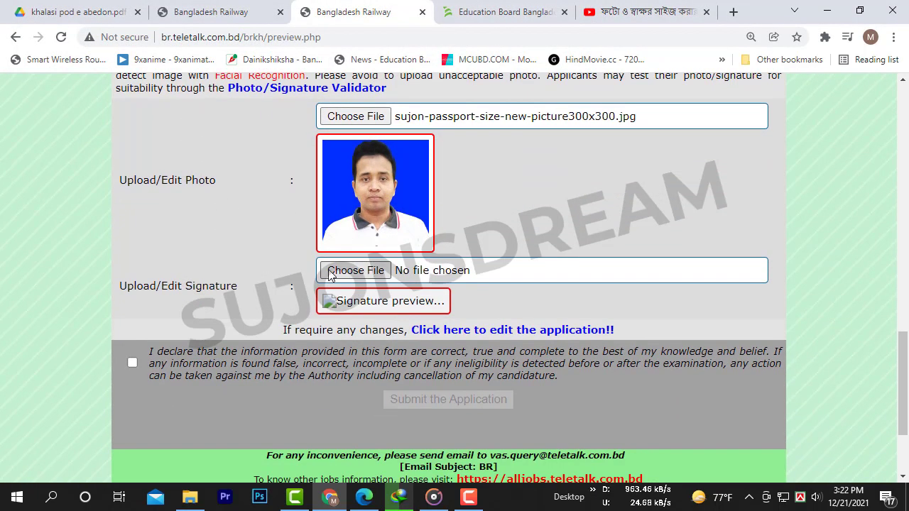
click(352, 270)
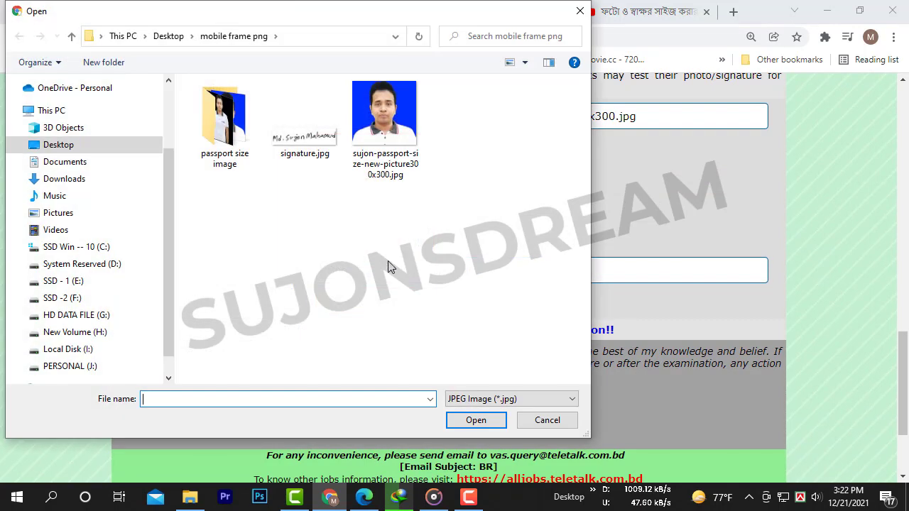
click(295, 142)
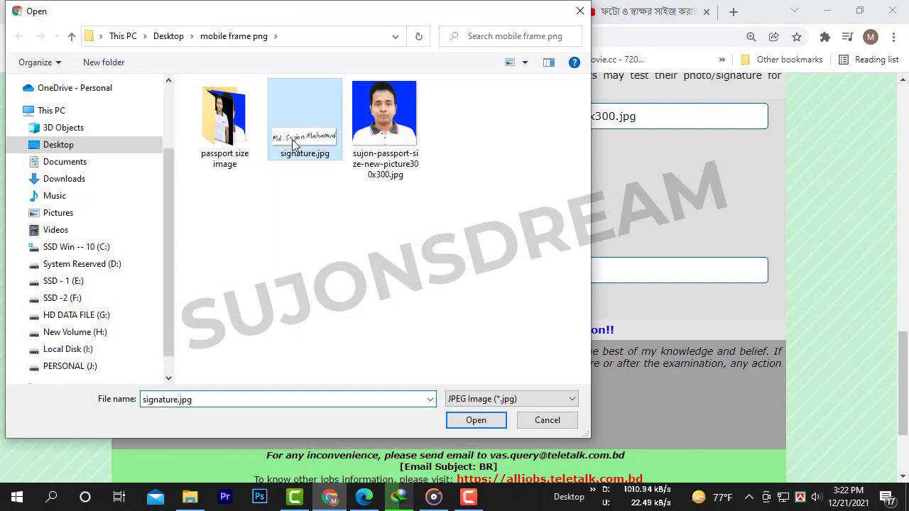
click(476, 420)
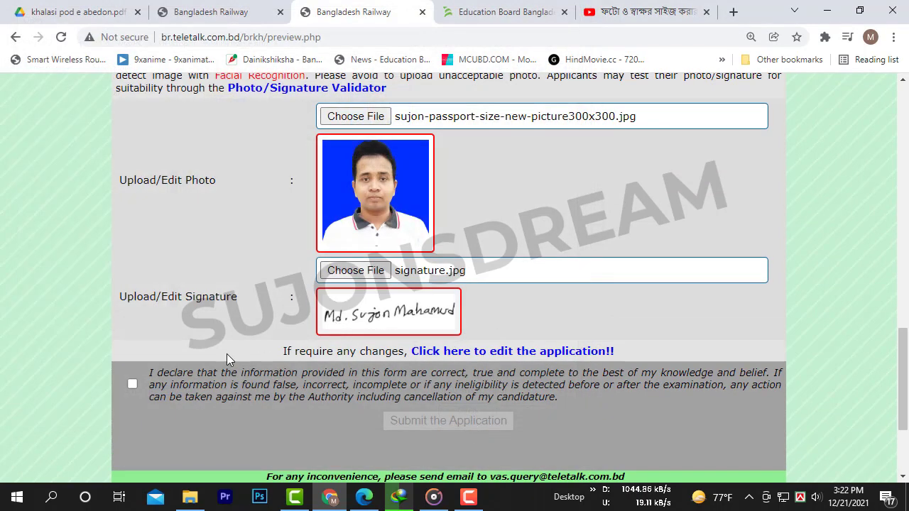
click(132, 385)
click(403, 422)
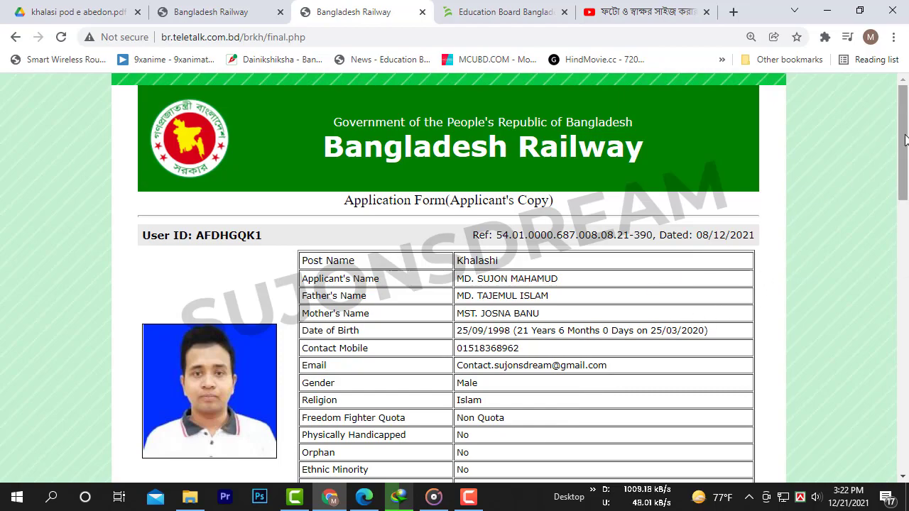
Download the application form PDF as 'save khalasi' into the Desktop's mobile frame png folder
drag(905, 140, 908, 370)
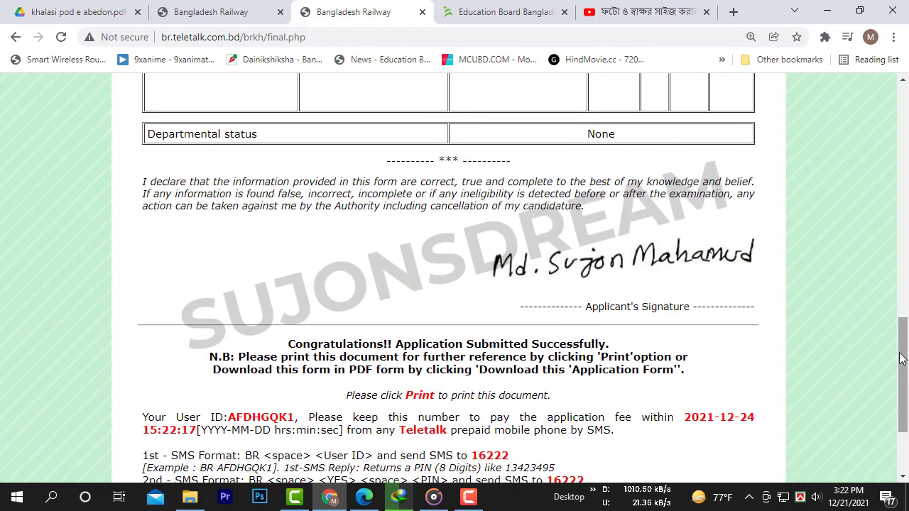
scroll(574, 268, down, 2)
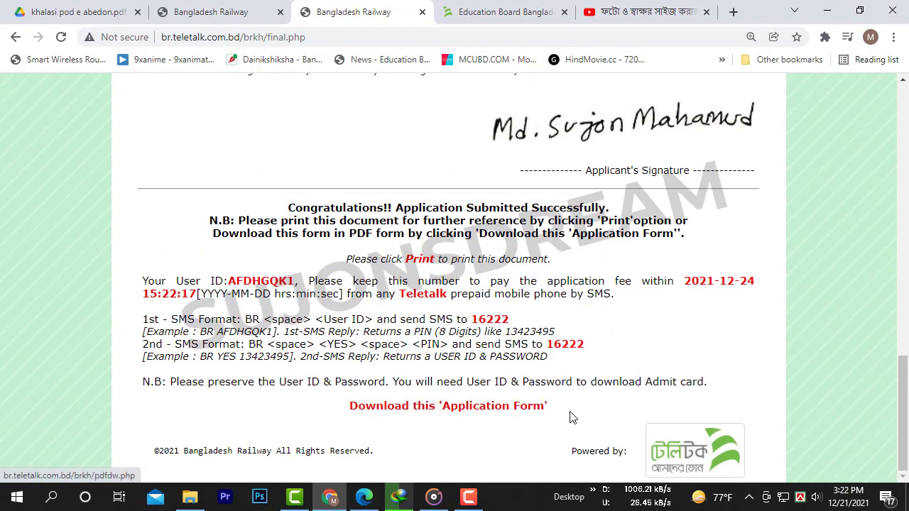
click(480, 415)
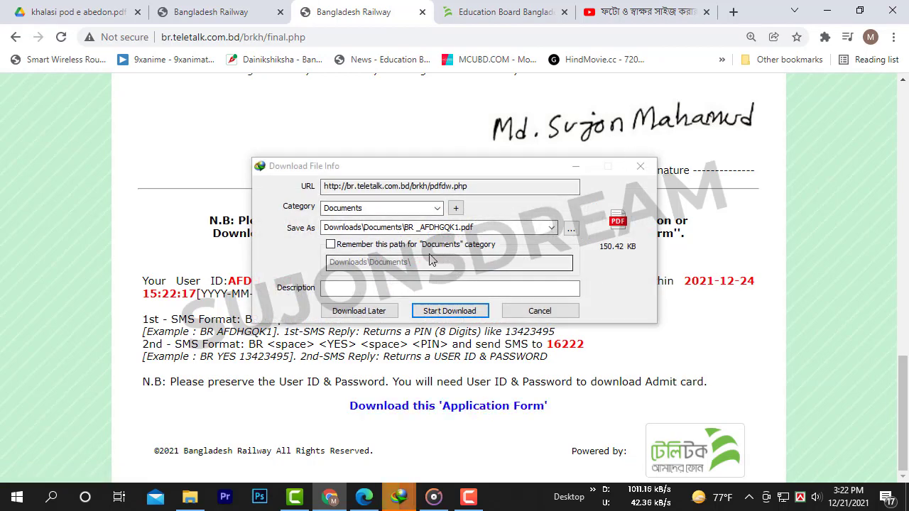
click(571, 228)
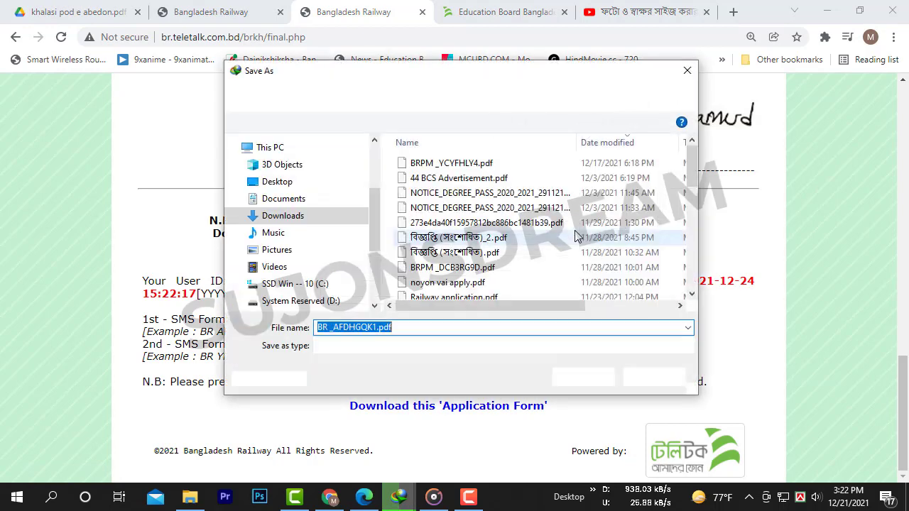
click(286, 181)
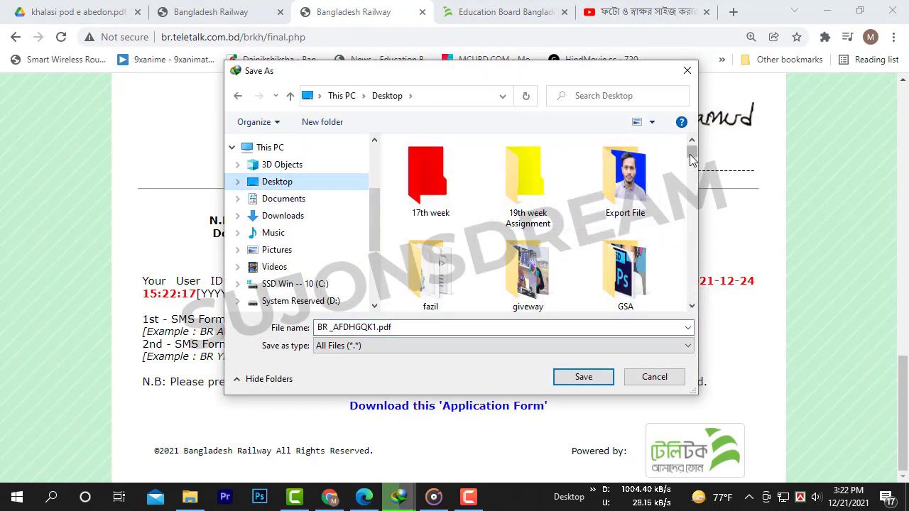
scroll(589, 192, down, 3)
double_click(528, 186)
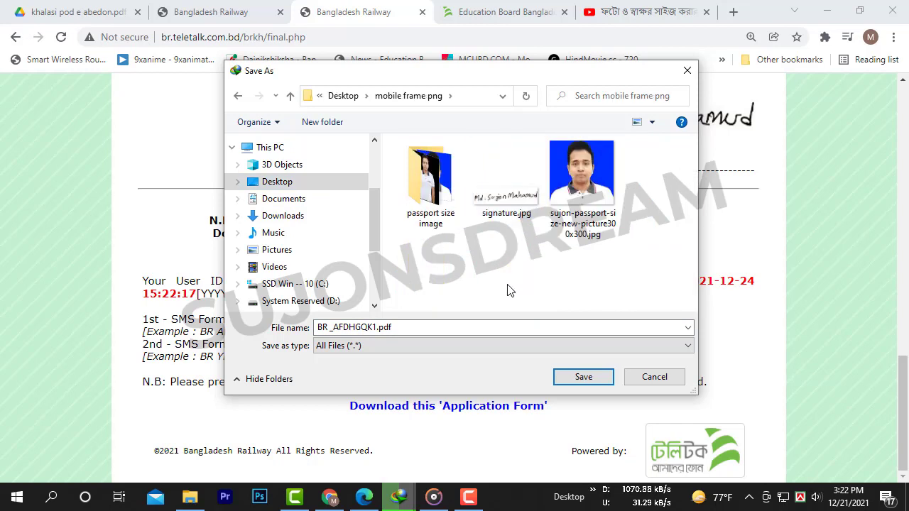
drag(397, 327, 287, 334)
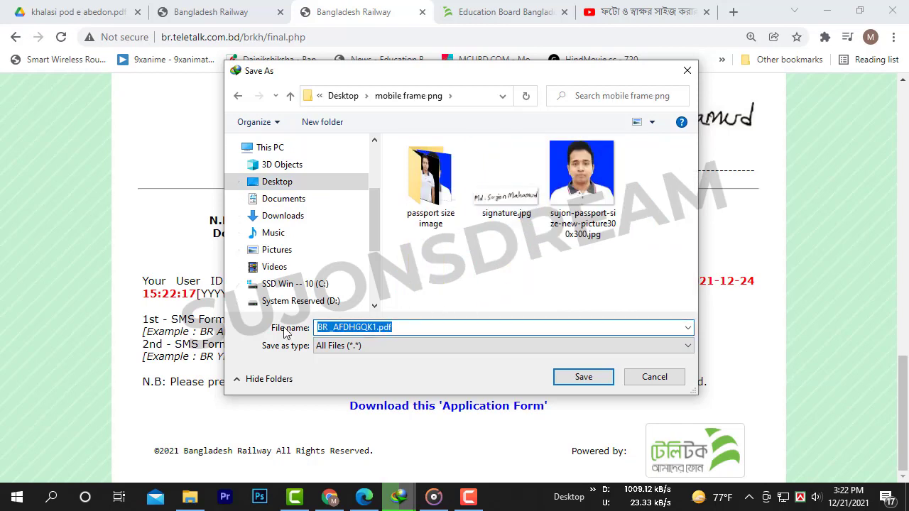
text(save)
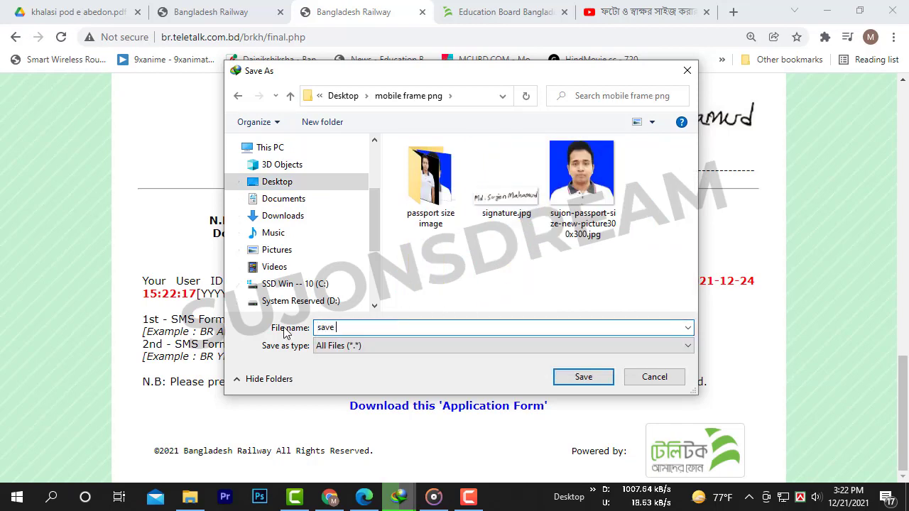
text( khalasi)
click(579, 377)
click(444, 311)
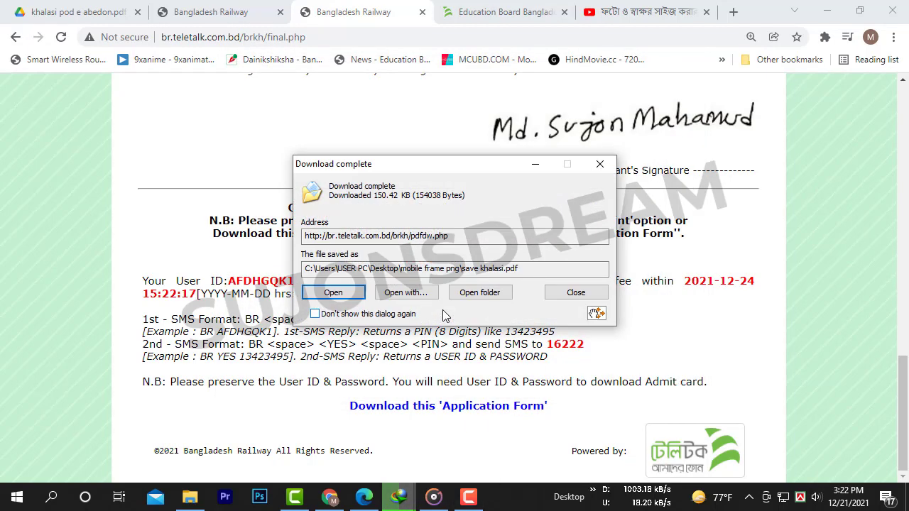
click(535, 165)
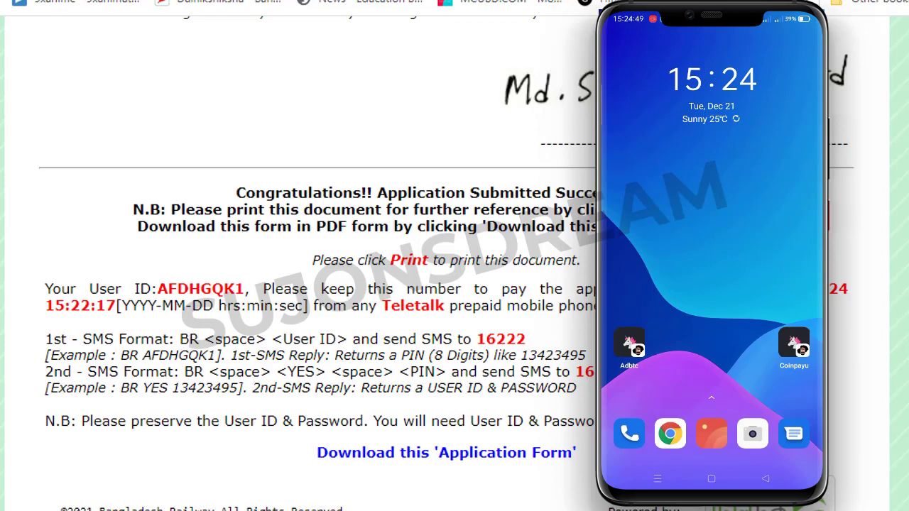
Dial *152# on SIM1 to read the 158.21 Taka balance, then return home
click(630, 434)
click(792, 386)
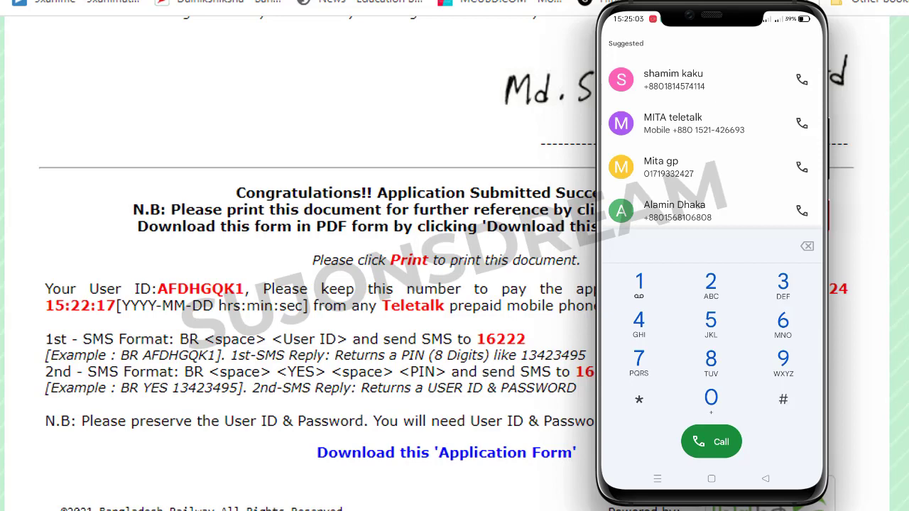
click(639, 400)
click(639, 281)
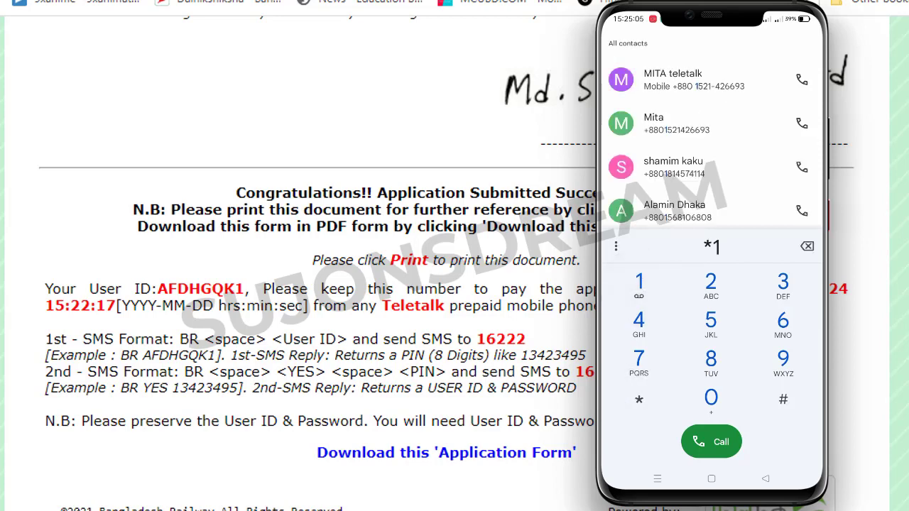
click(712, 320)
click(711, 281)
click(782, 400)
click(711, 442)
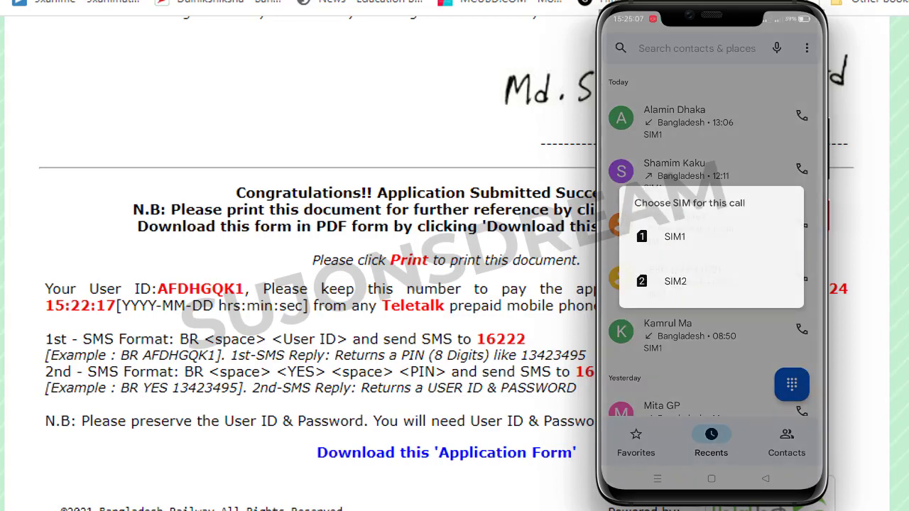
click(648, 236)
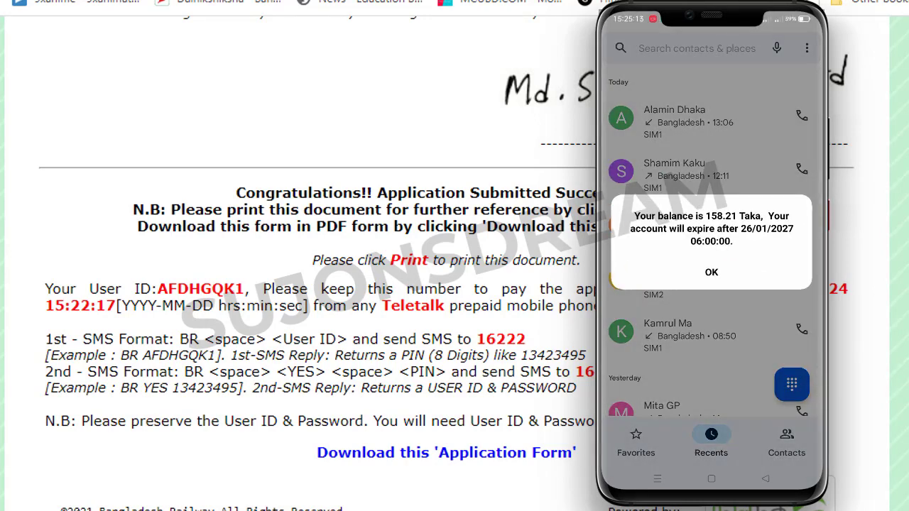
click(711, 272)
click(712, 479)
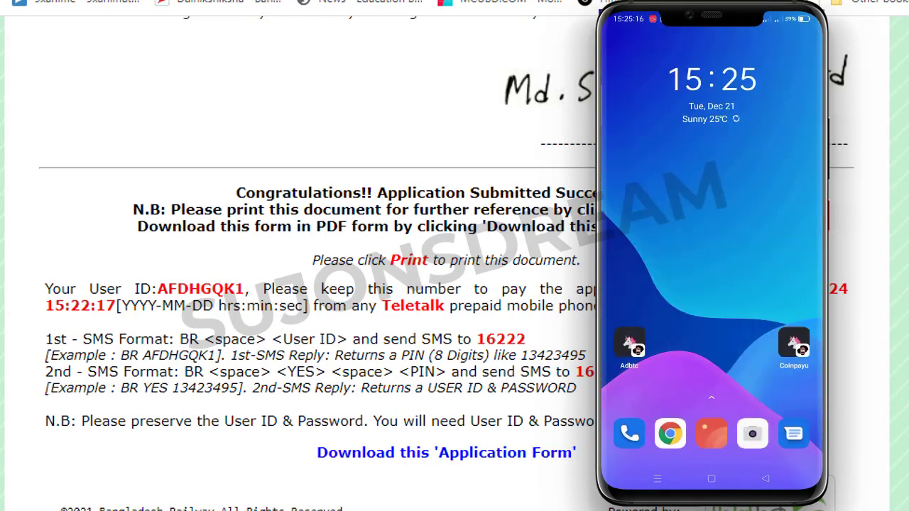
Start a new Messages conversation addressed to 16222
click(794, 433)
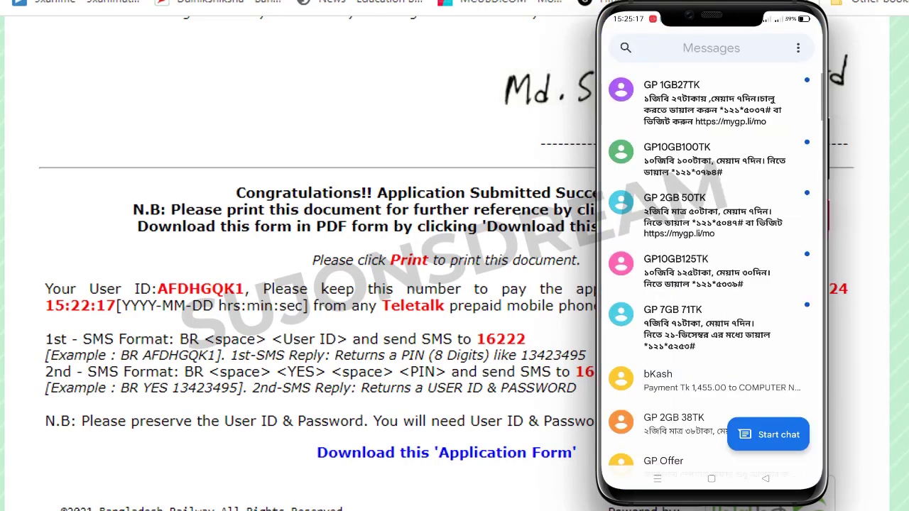
click(768, 435)
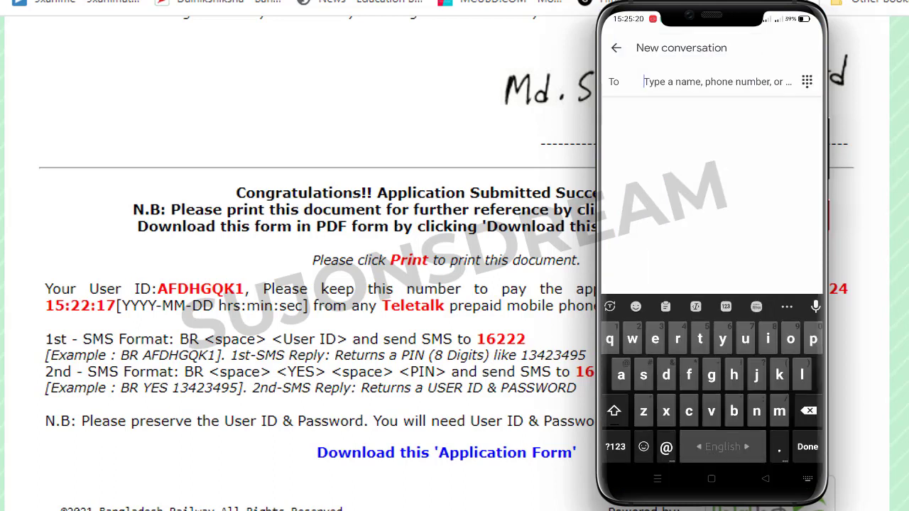
text(162)
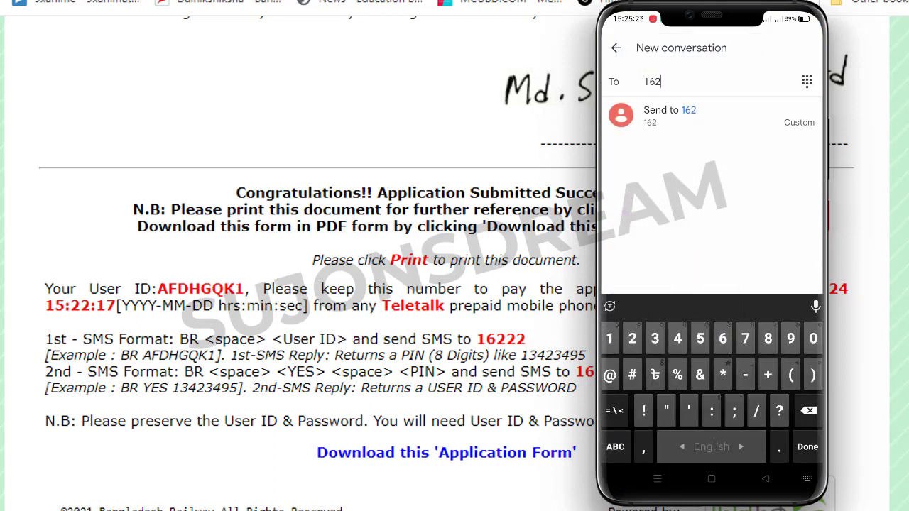
key(BackSpace)
text(222)
key(Return)
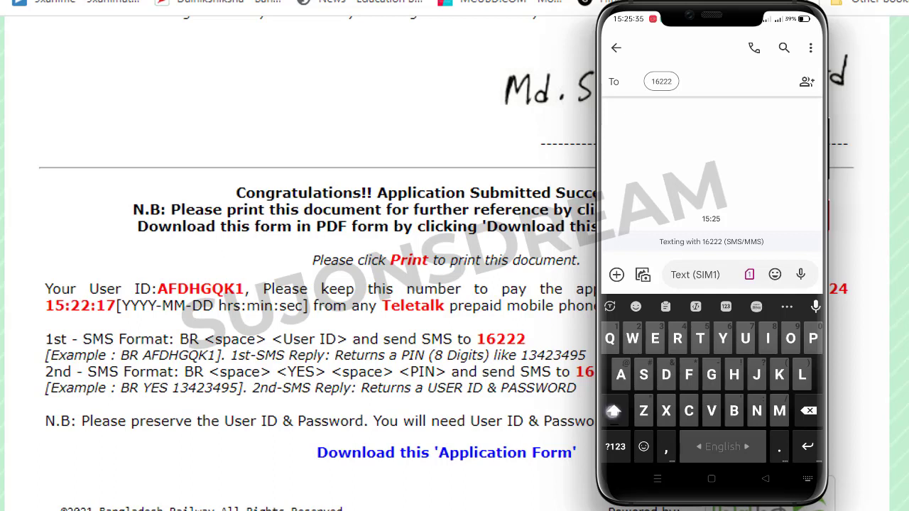
Send 'BR' followed by the application user ID as an SMS
text(BR)
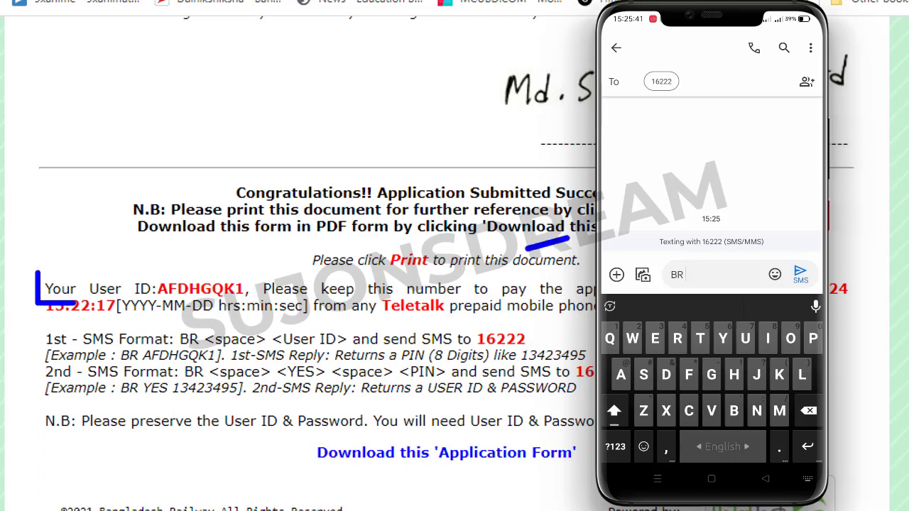
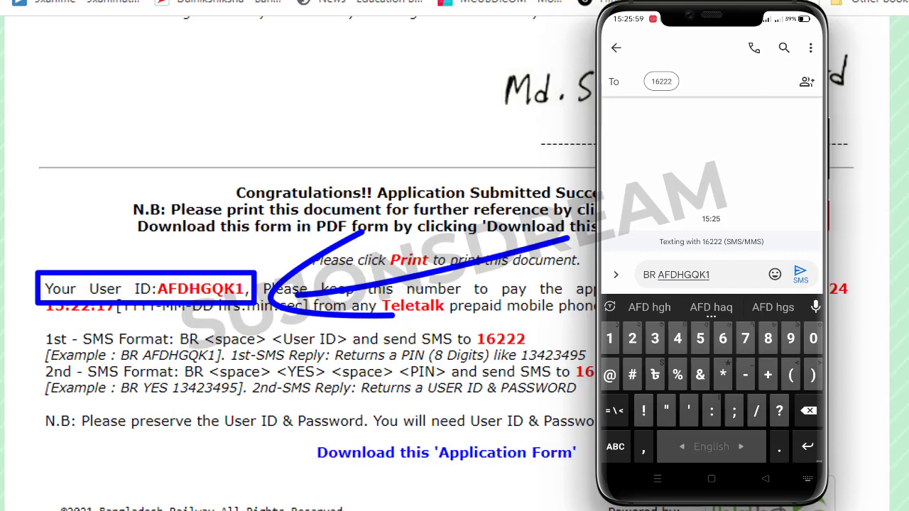
click(801, 274)
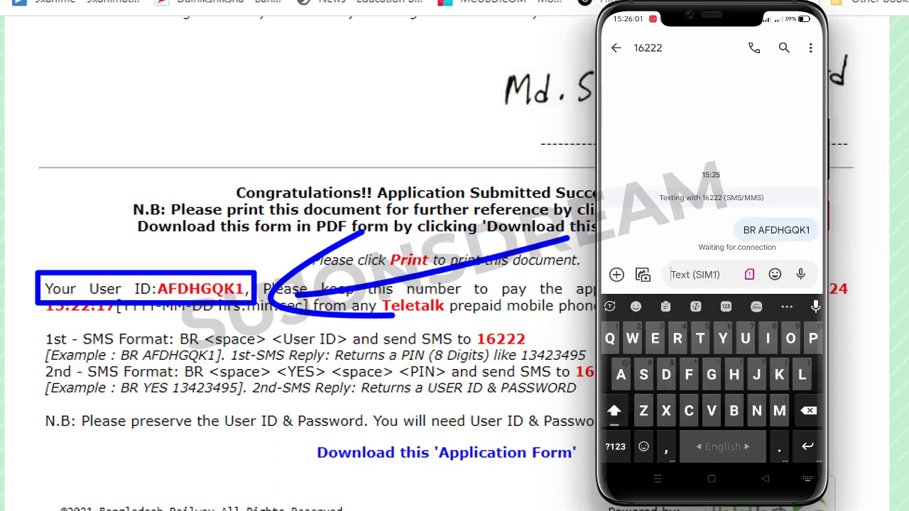
click(762, 292)
click(765, 479)
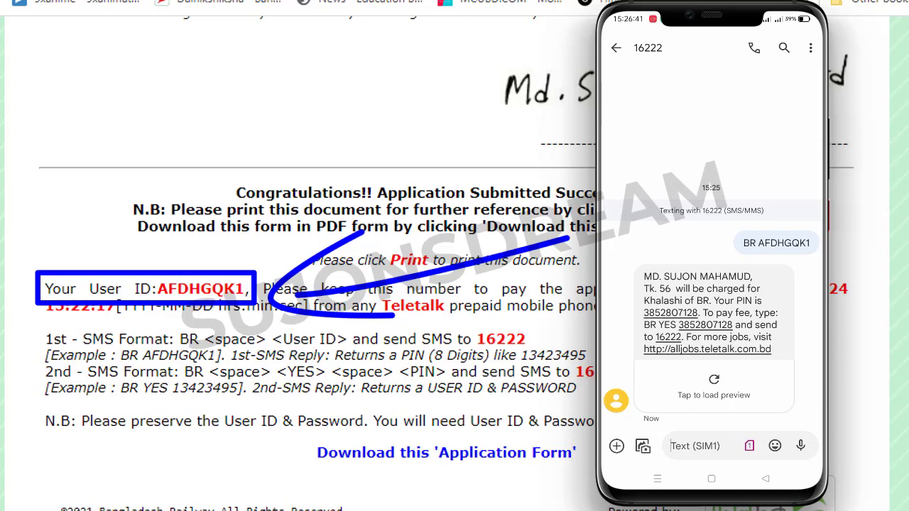
Reply in the 16222 chat with 'BR YES' followed by the received PIN
click(710, 446)
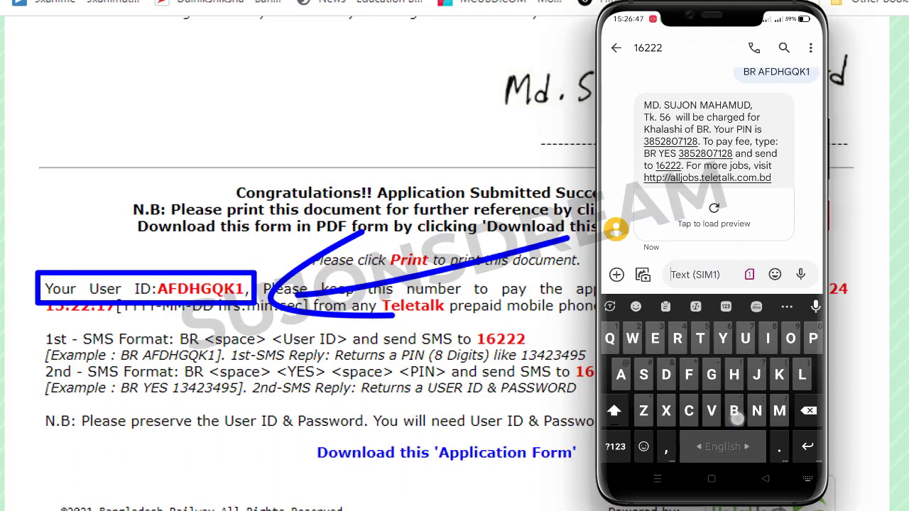
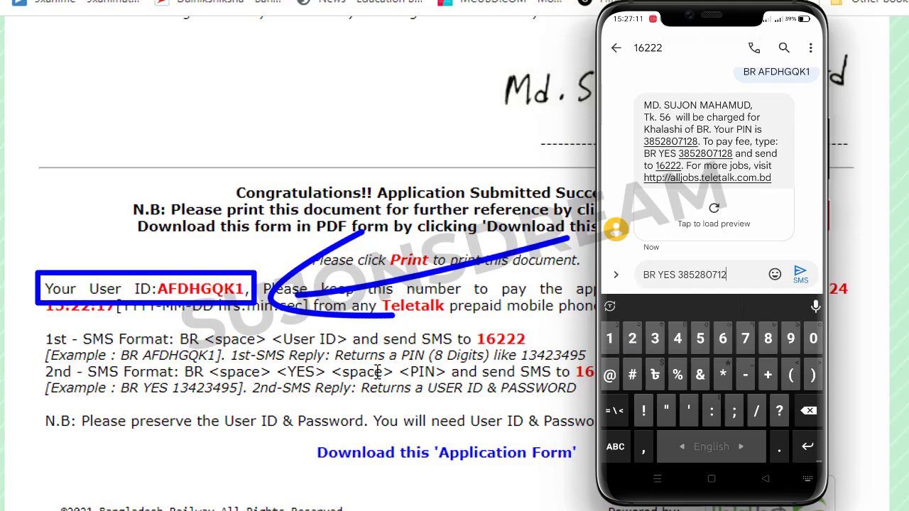